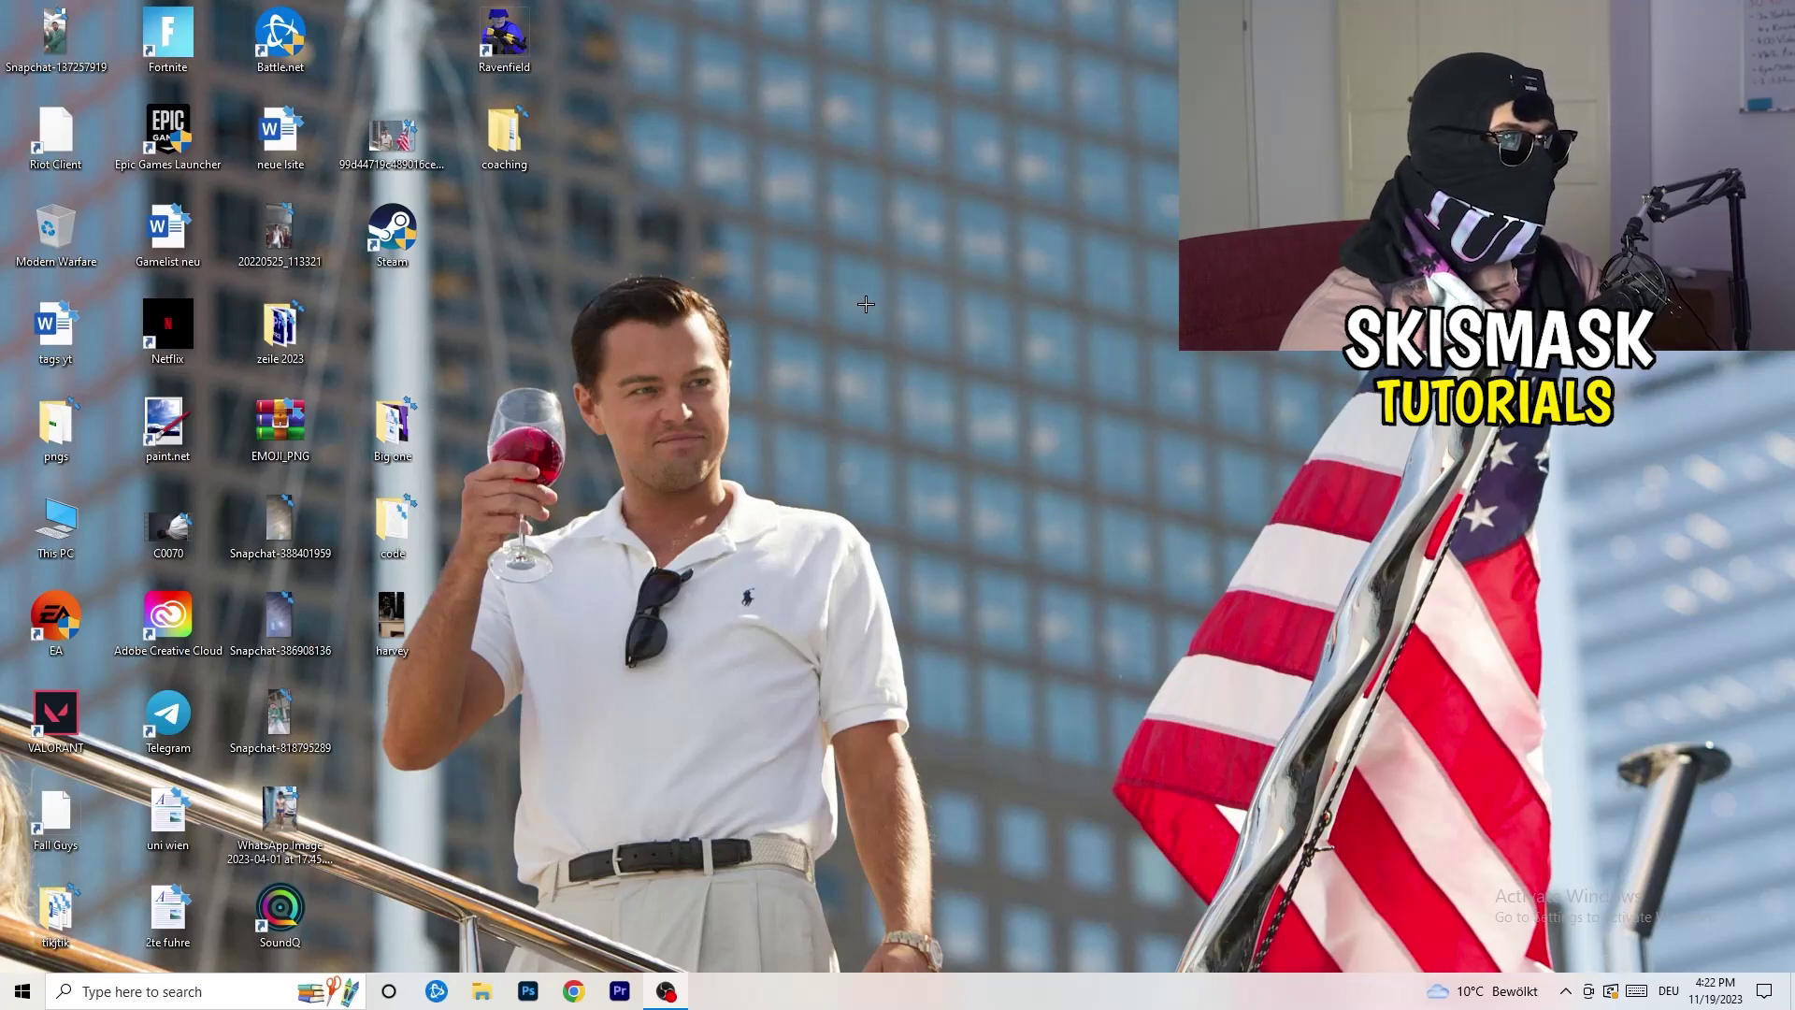
# Open Task Manager, view the Ethernet performance data, and launch Resource Monitor in a maximized window.
pyautogui.moveTo(907, 1004); pyautogui.dragTo(821, 1002)
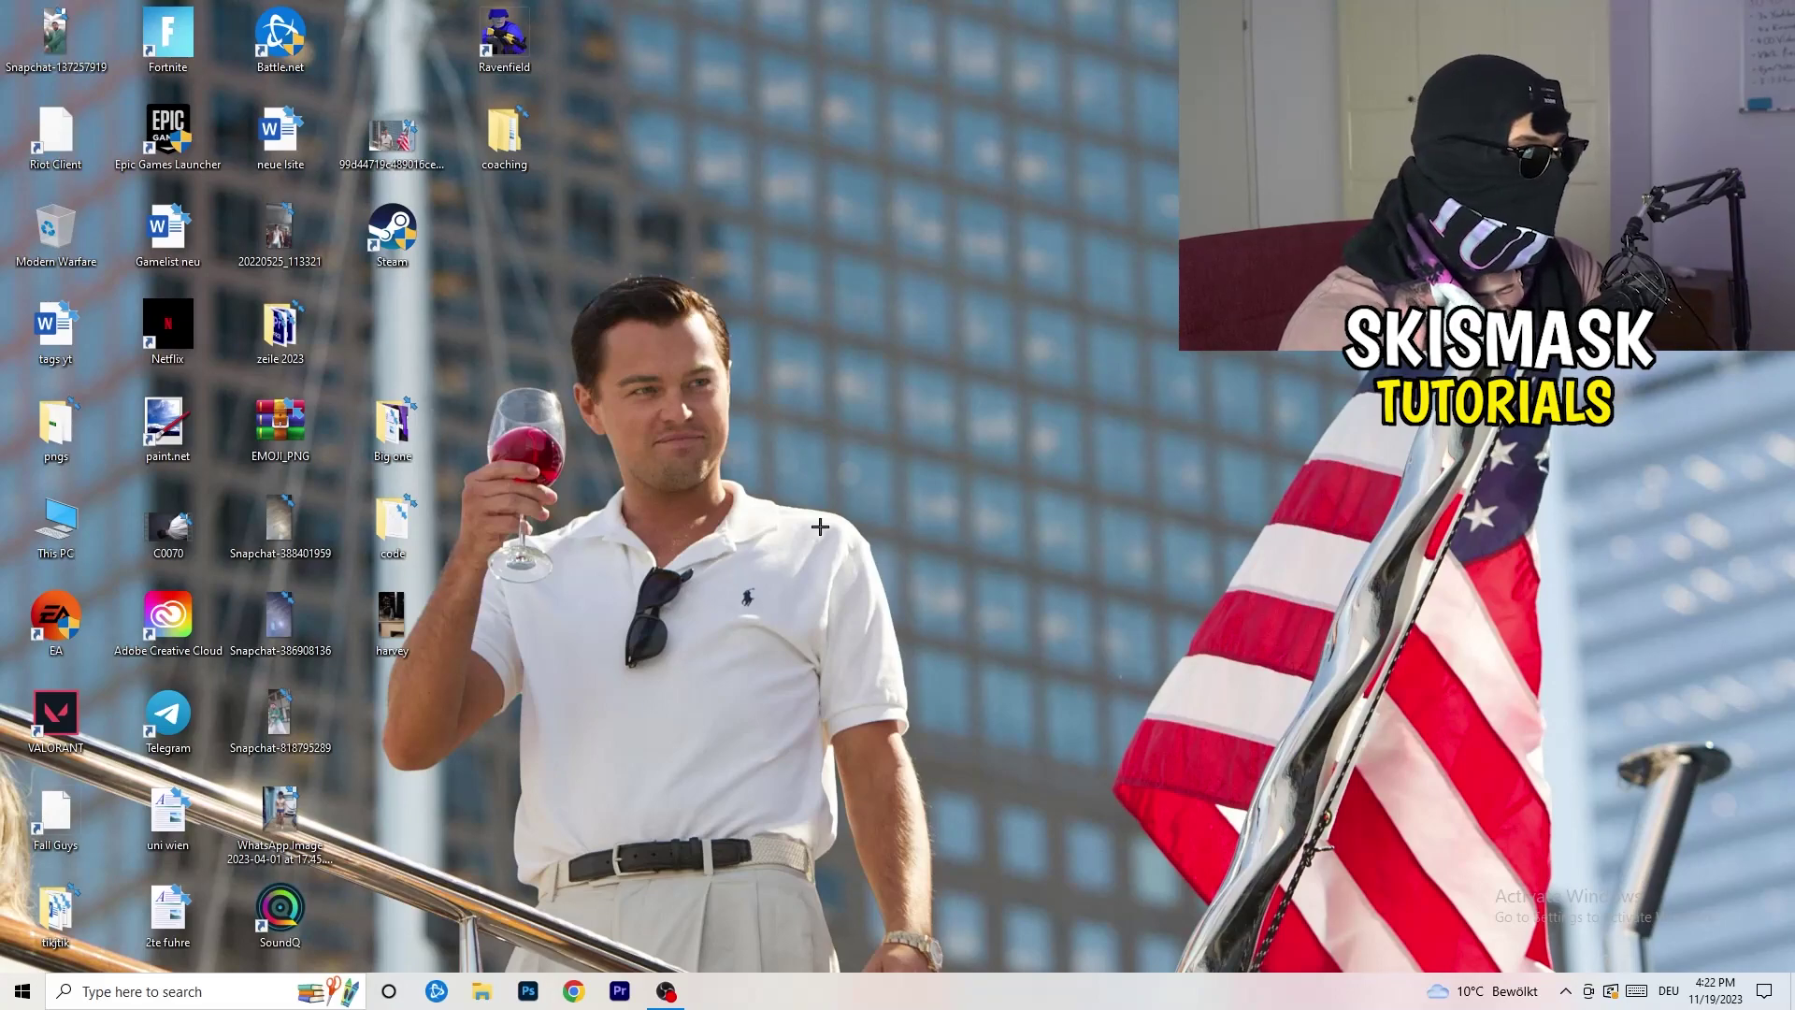
pyautogui.rightClick(867, 1004)
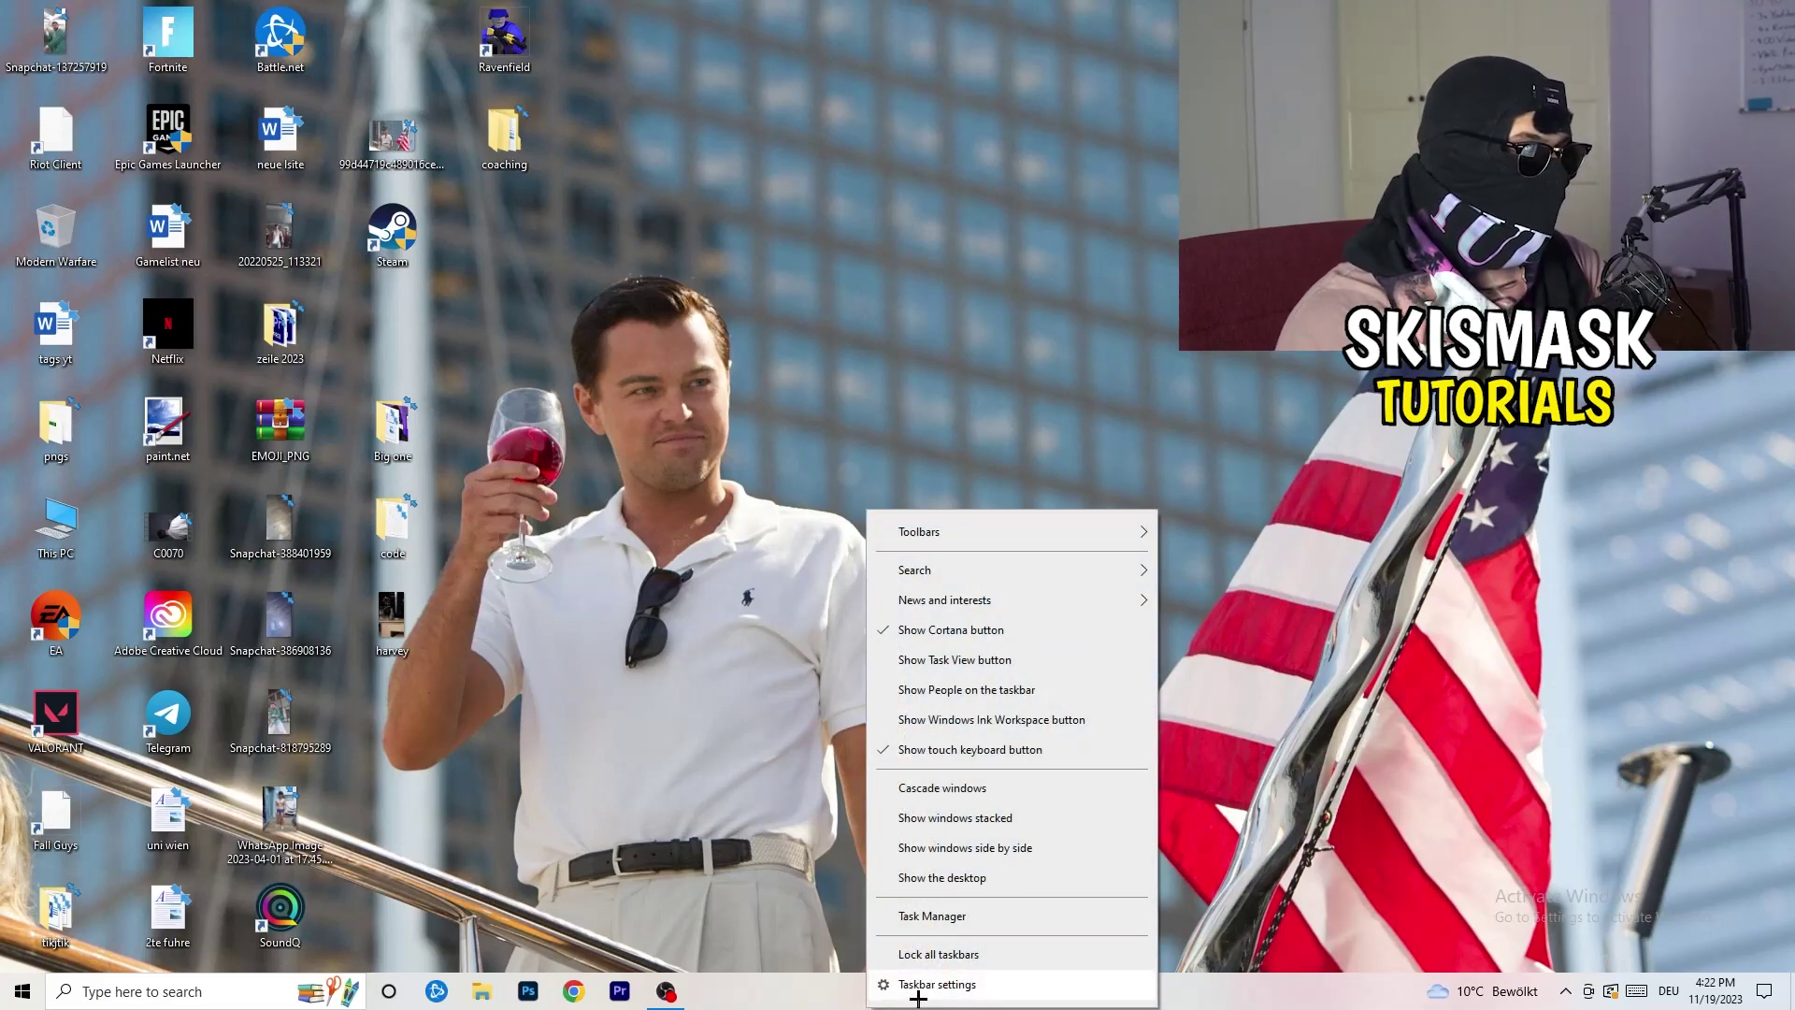
pyautogui.click(933, 917)
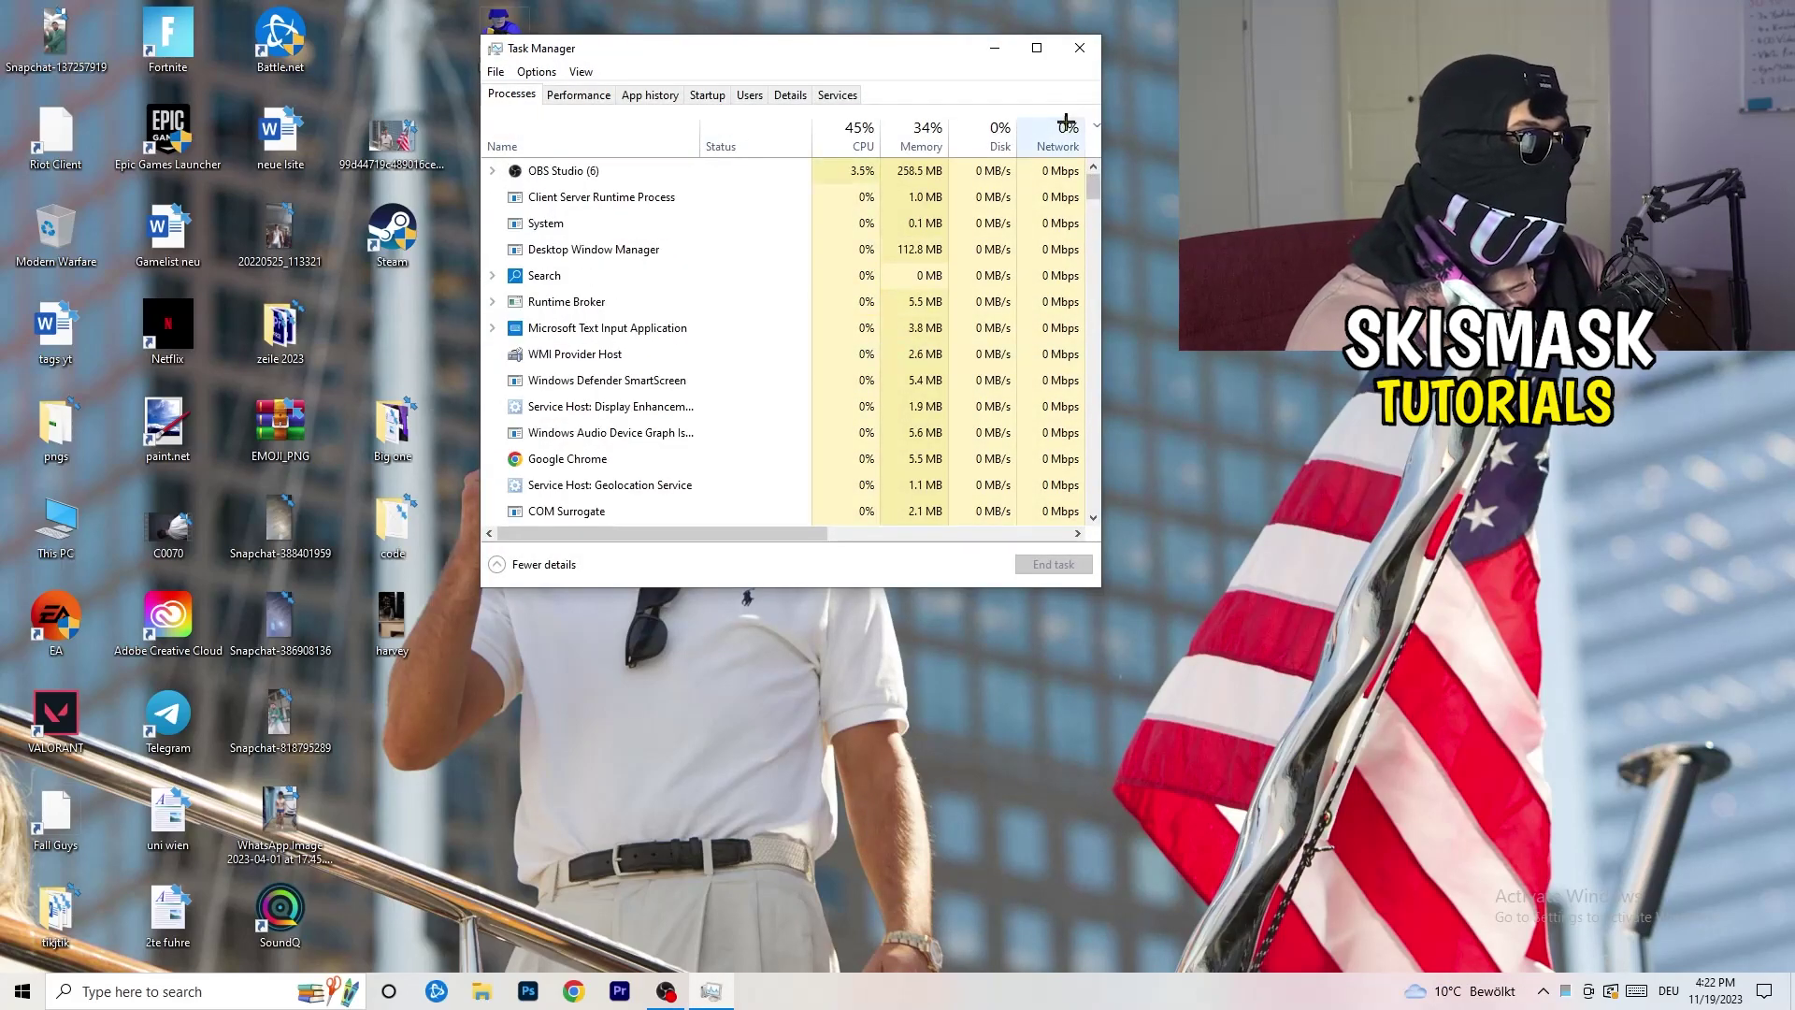
pyautogui.click(1040, 62)
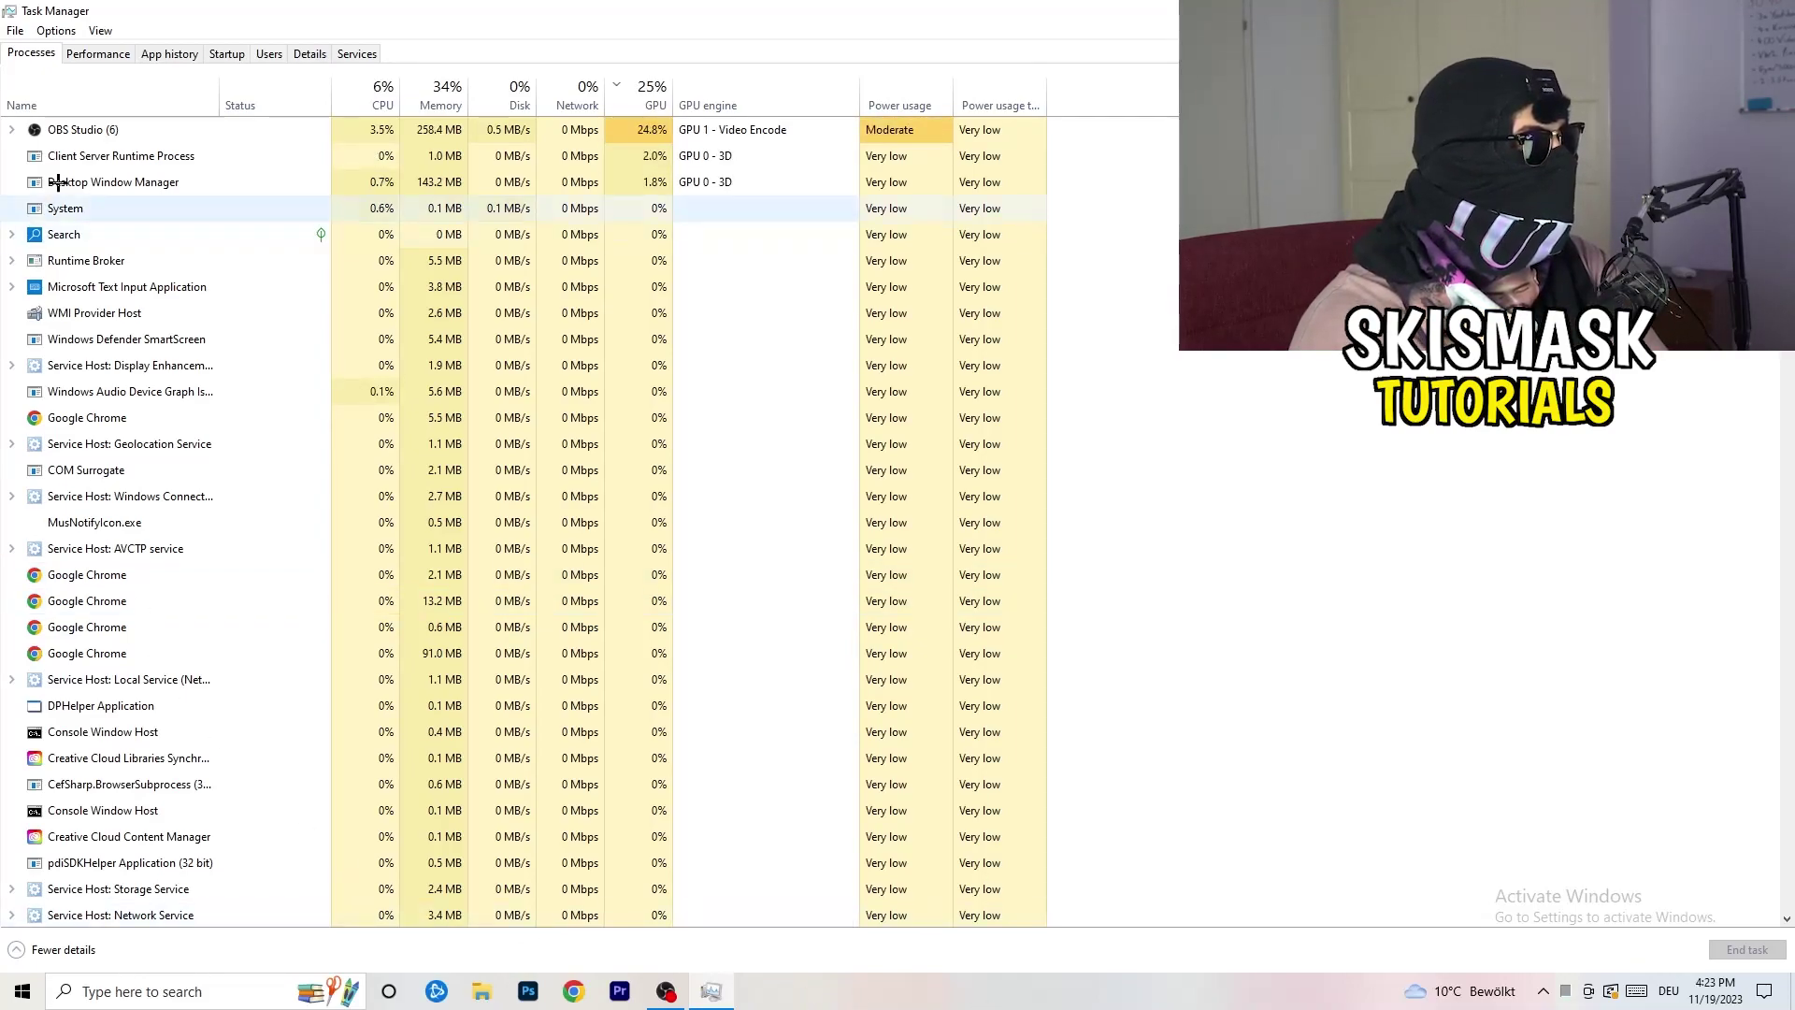
pyautogui.click(103, 54)
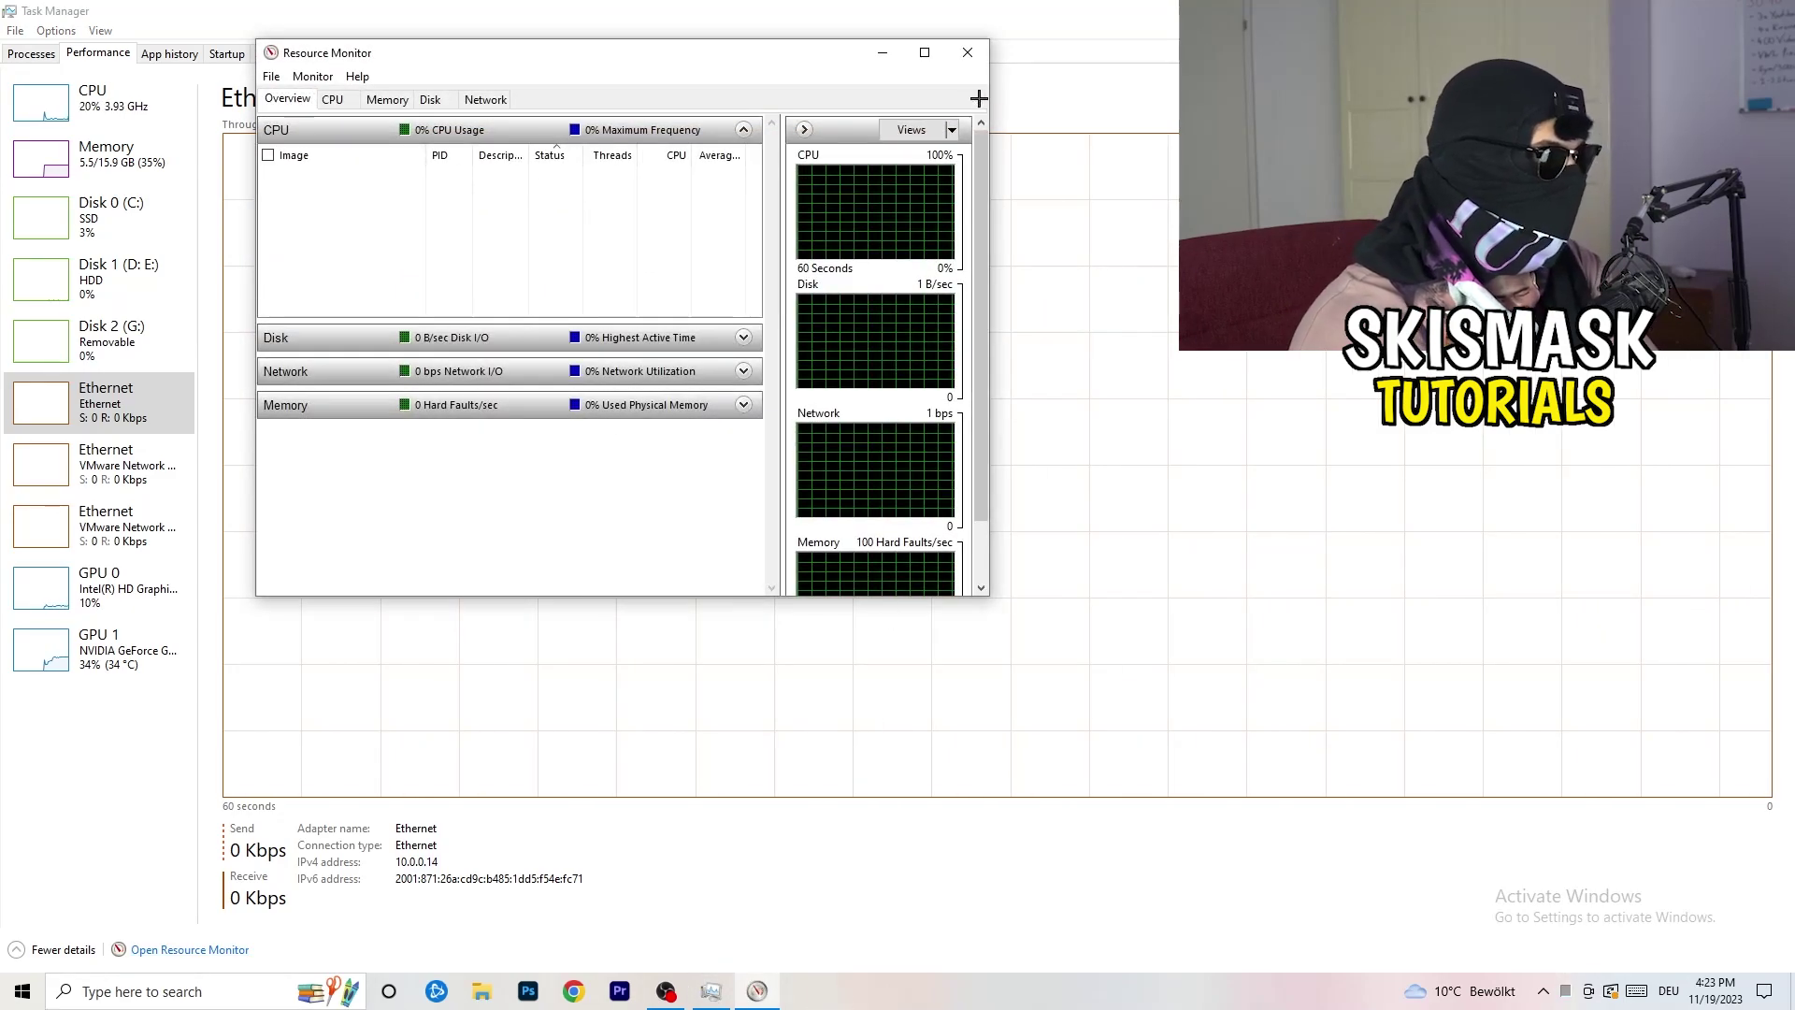
pyautogui.click(921, 52)
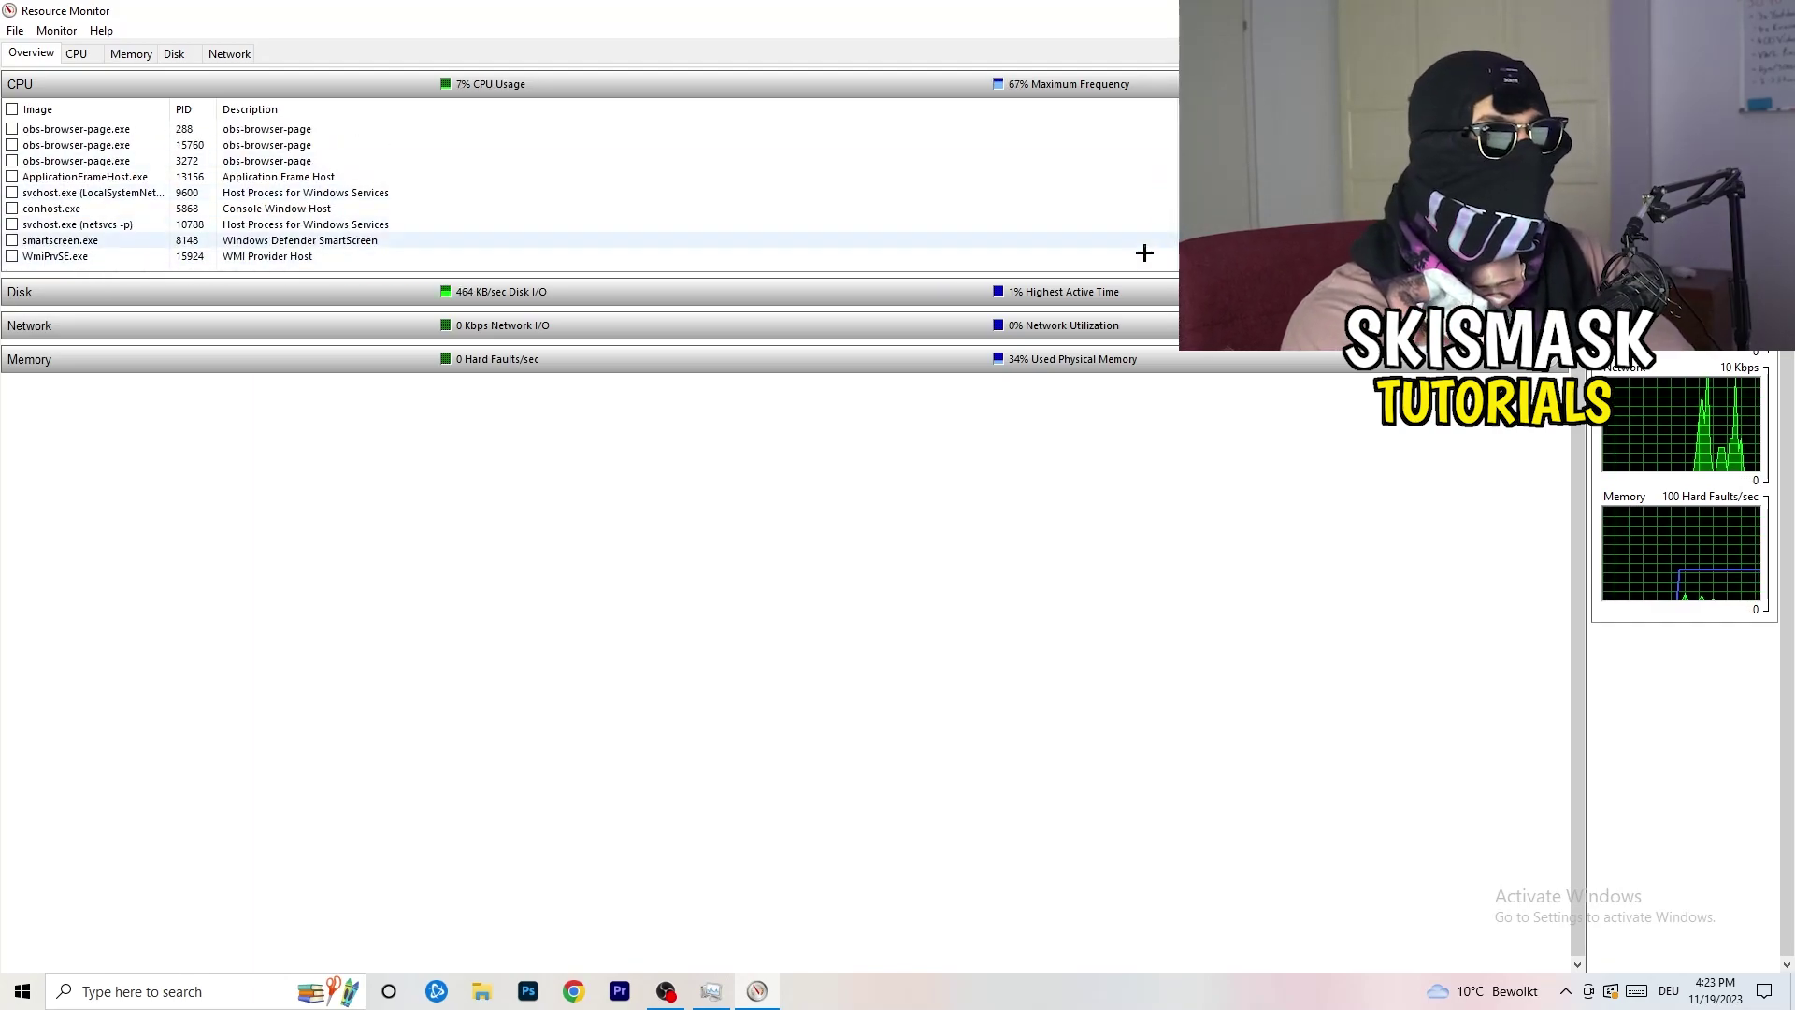
# Review the running processes and the processes with network activity, then close Resource Monitor and Task Manager.
pyautogui.rightClick(1067, 208)
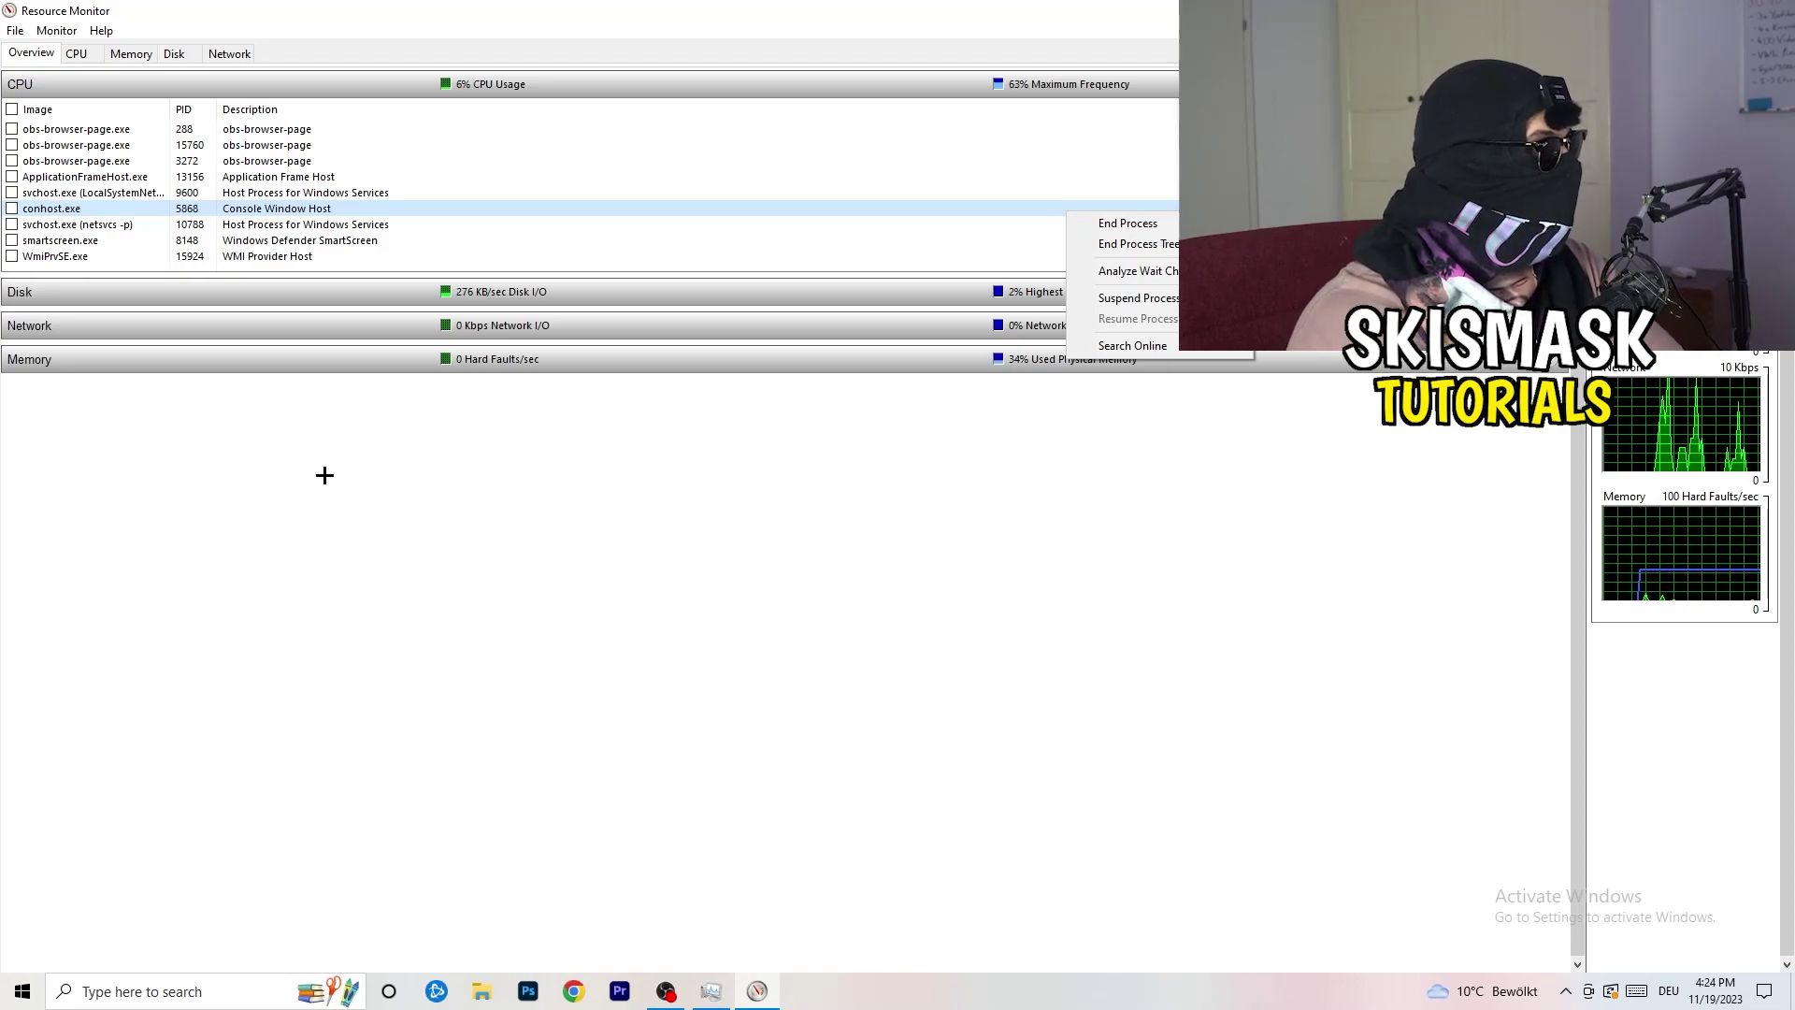
pyautogui.click(229, 53)
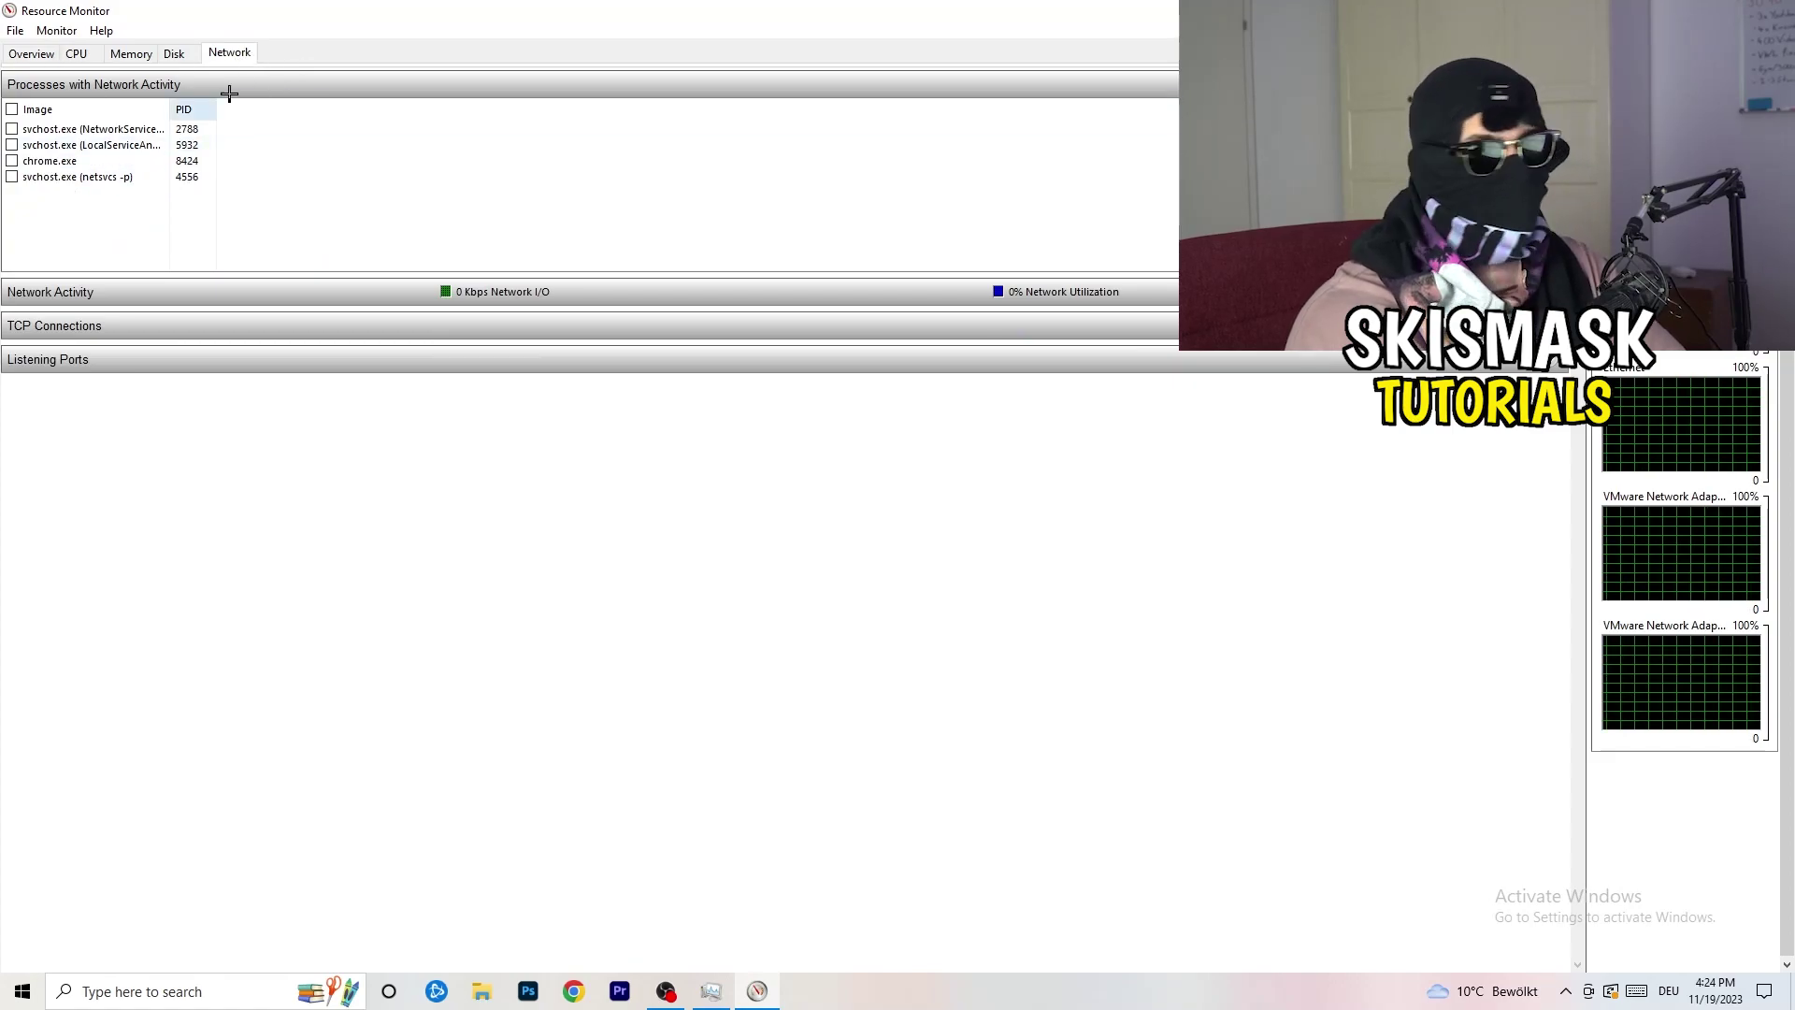
pyautogui.click(32, 54)
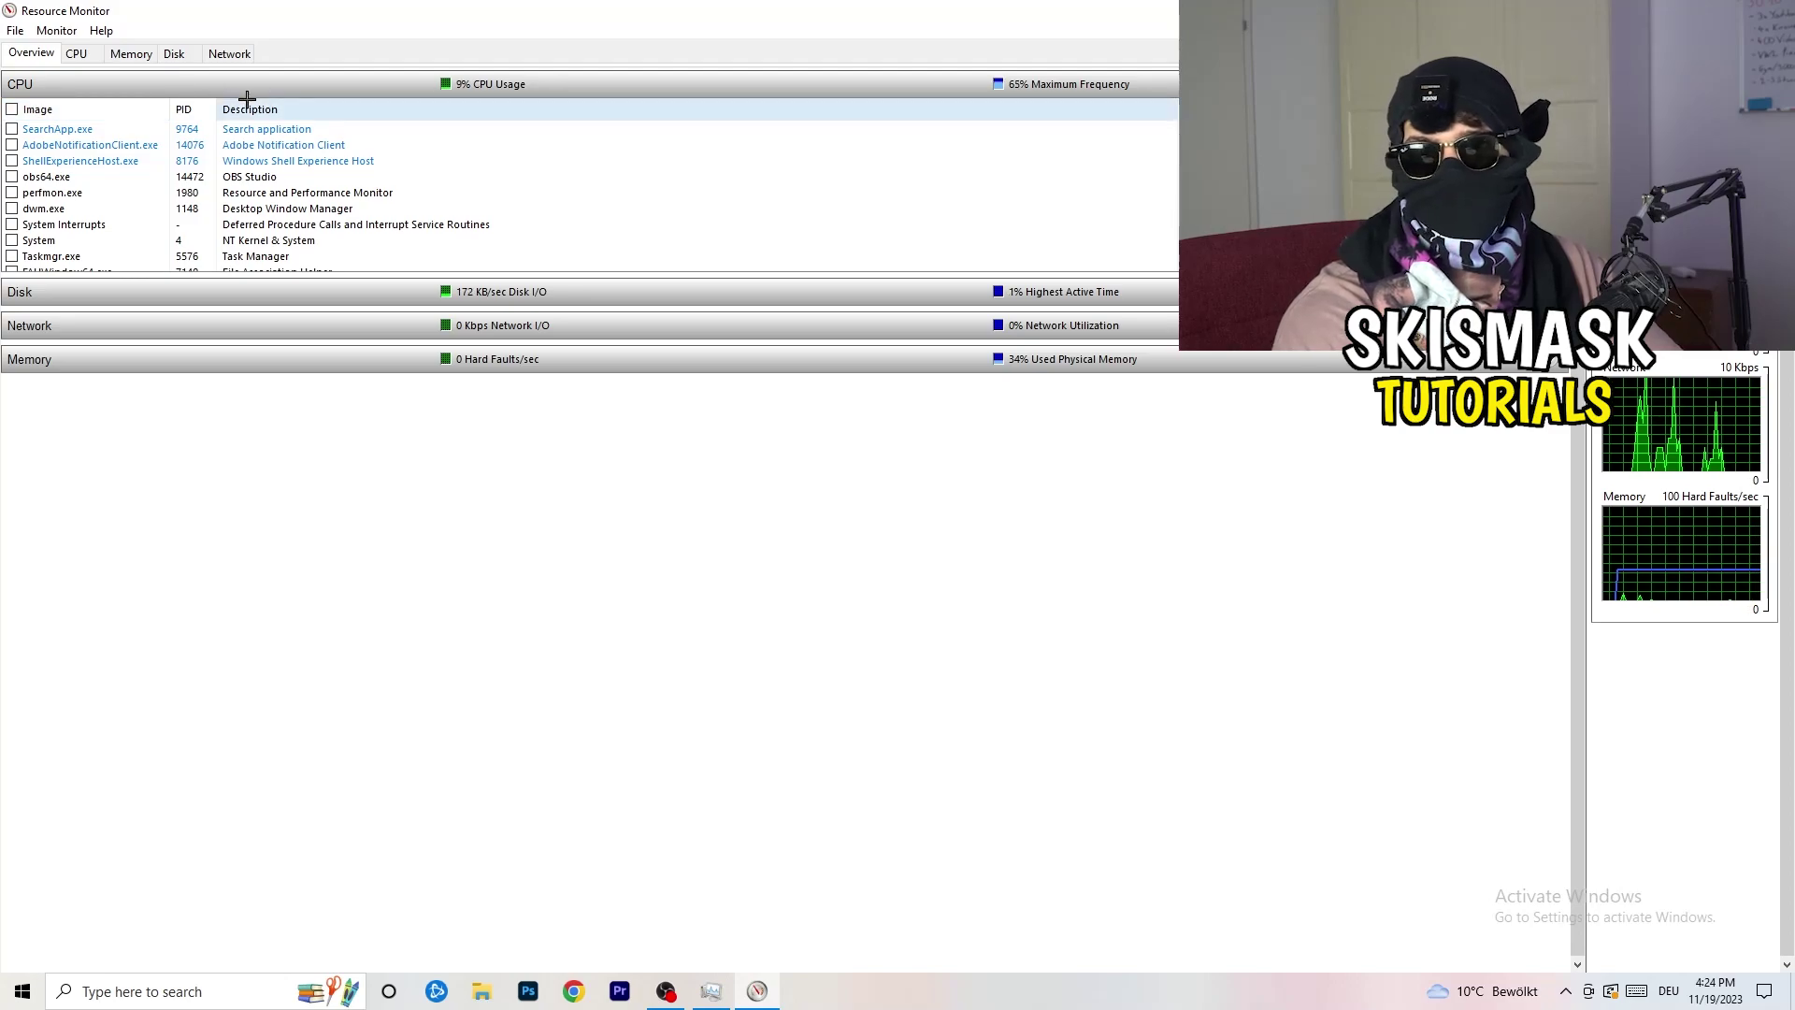
pyautogui.click(229, 54)
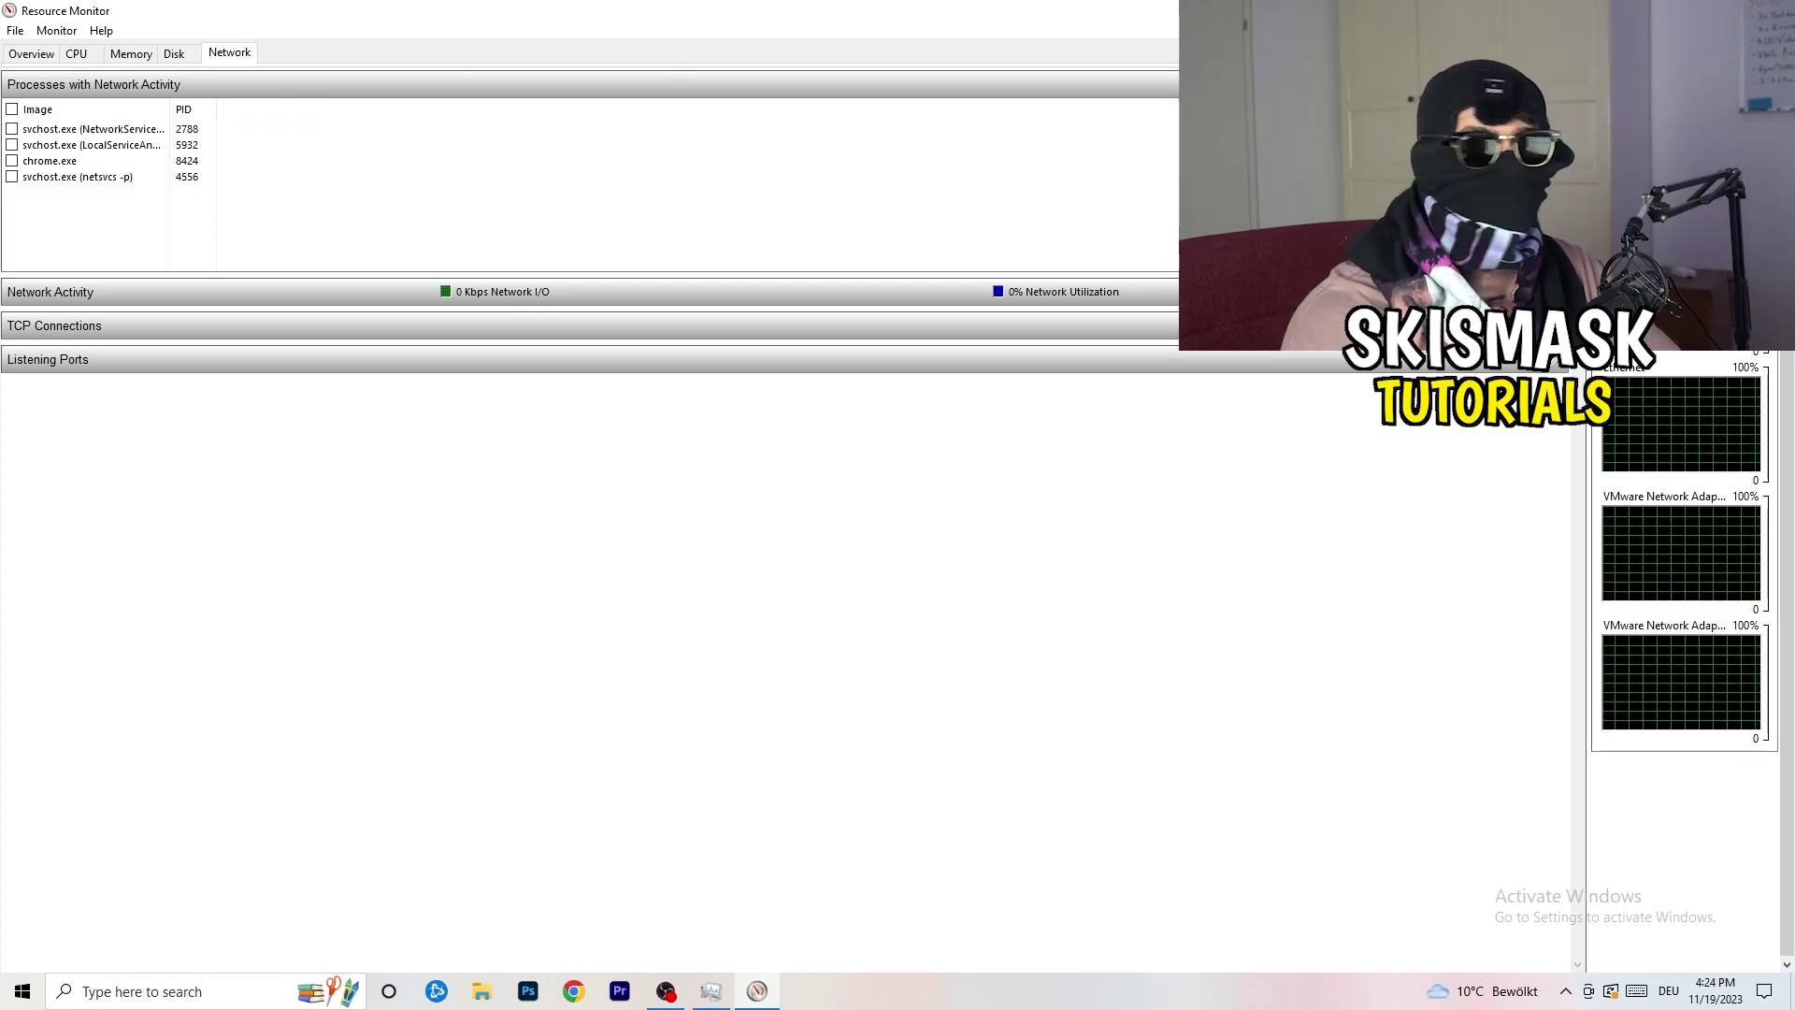
pyautogui.hotkey('alt', 'F4')
pyautogui.hotkey('alt', 'F4')
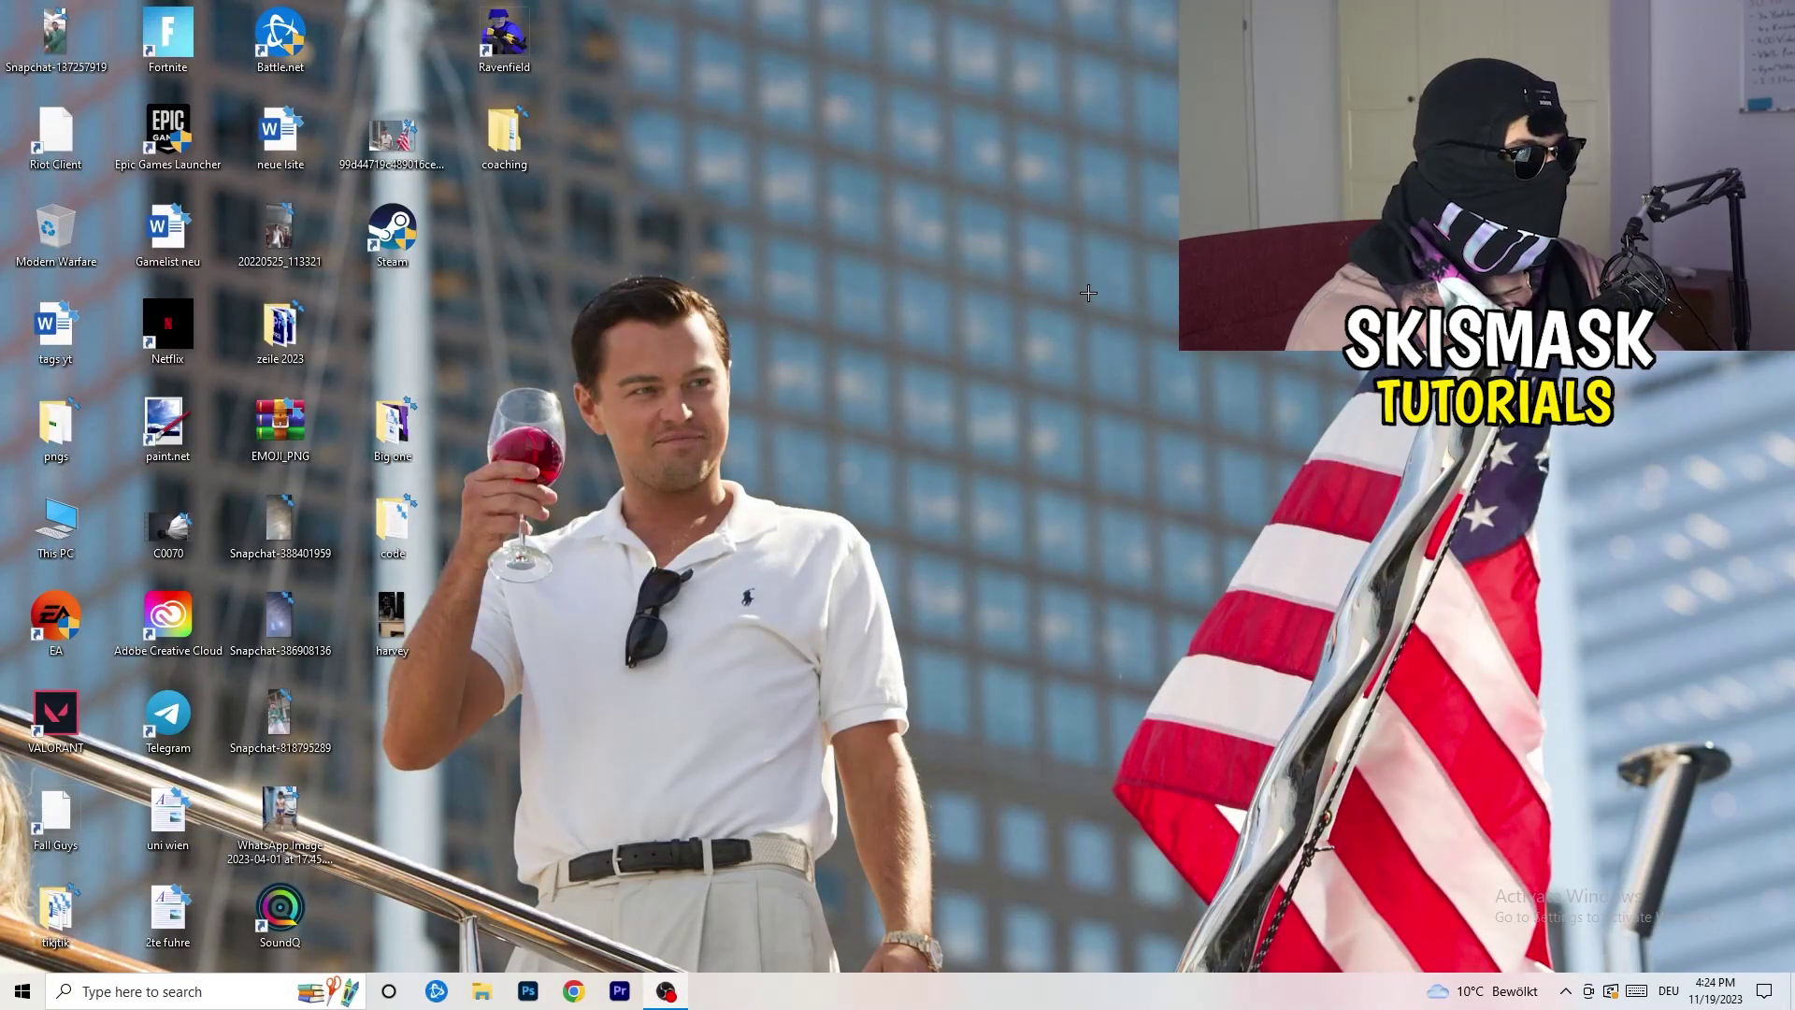
# Open the Network & Internet status page in Windows Settings.
pyautogui.click(21, 993)
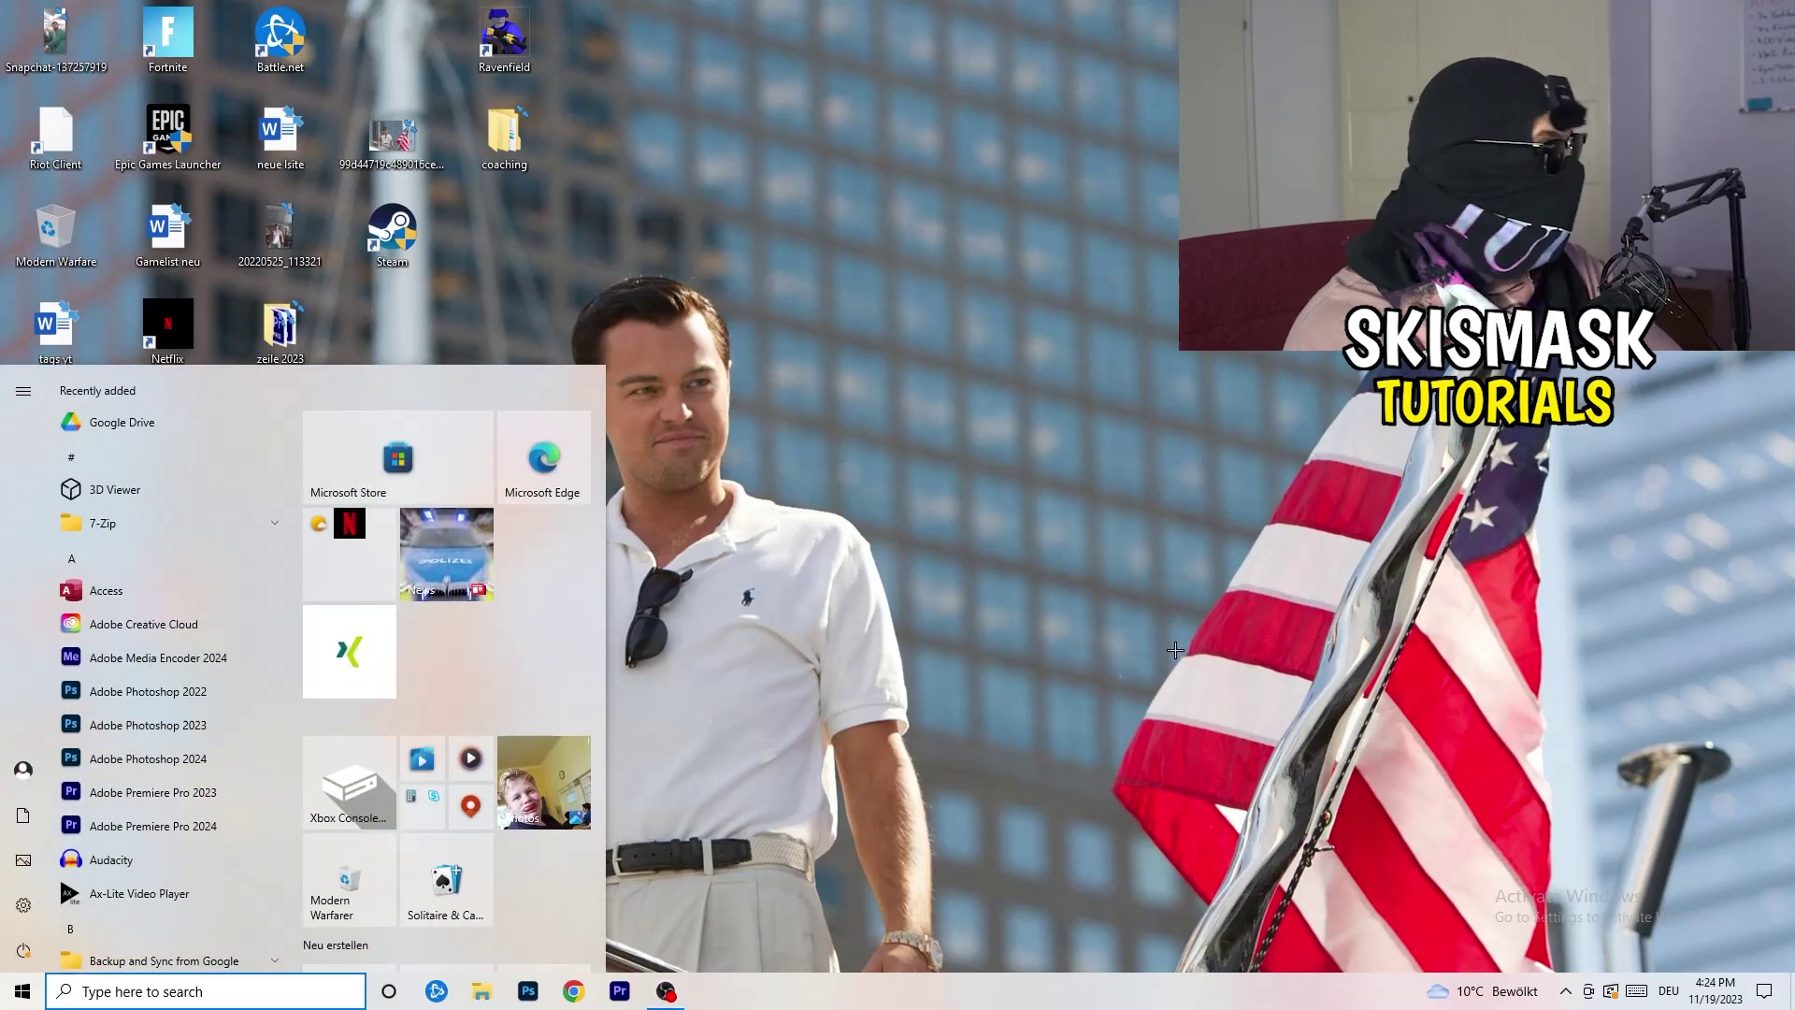
pyautogui.press('super+i')
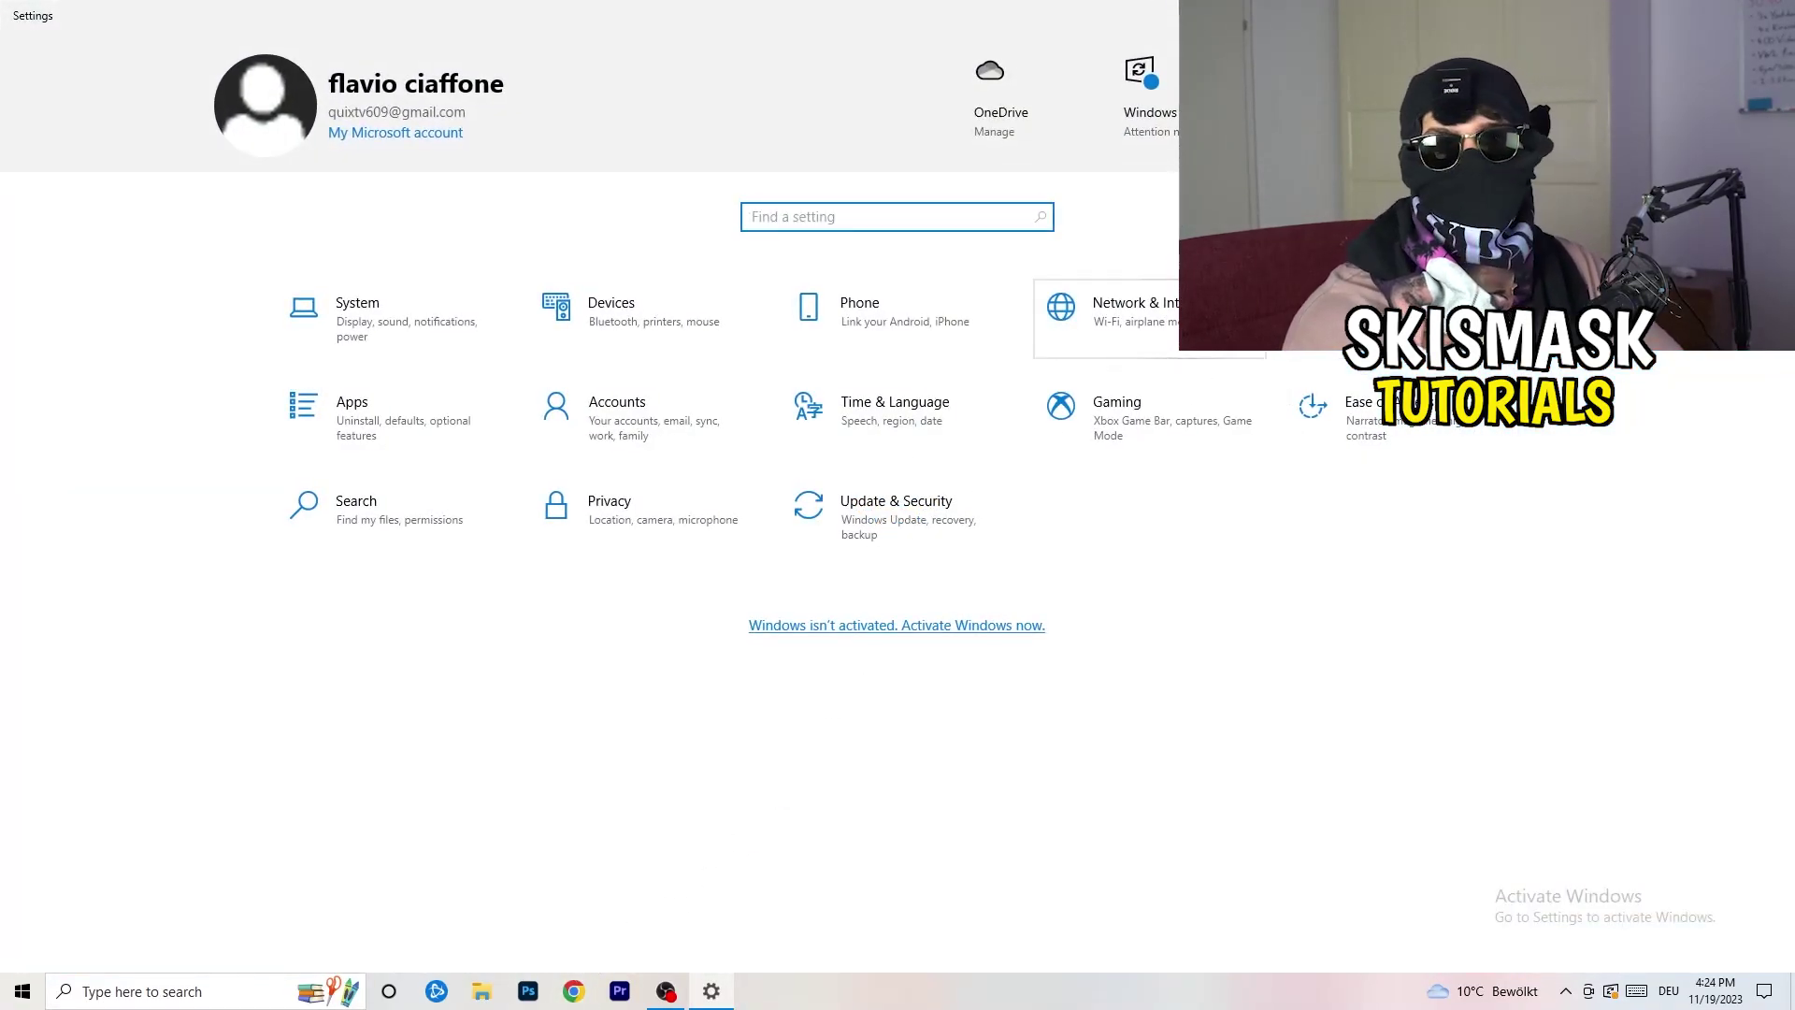
pyautogui.click(1215, 323)
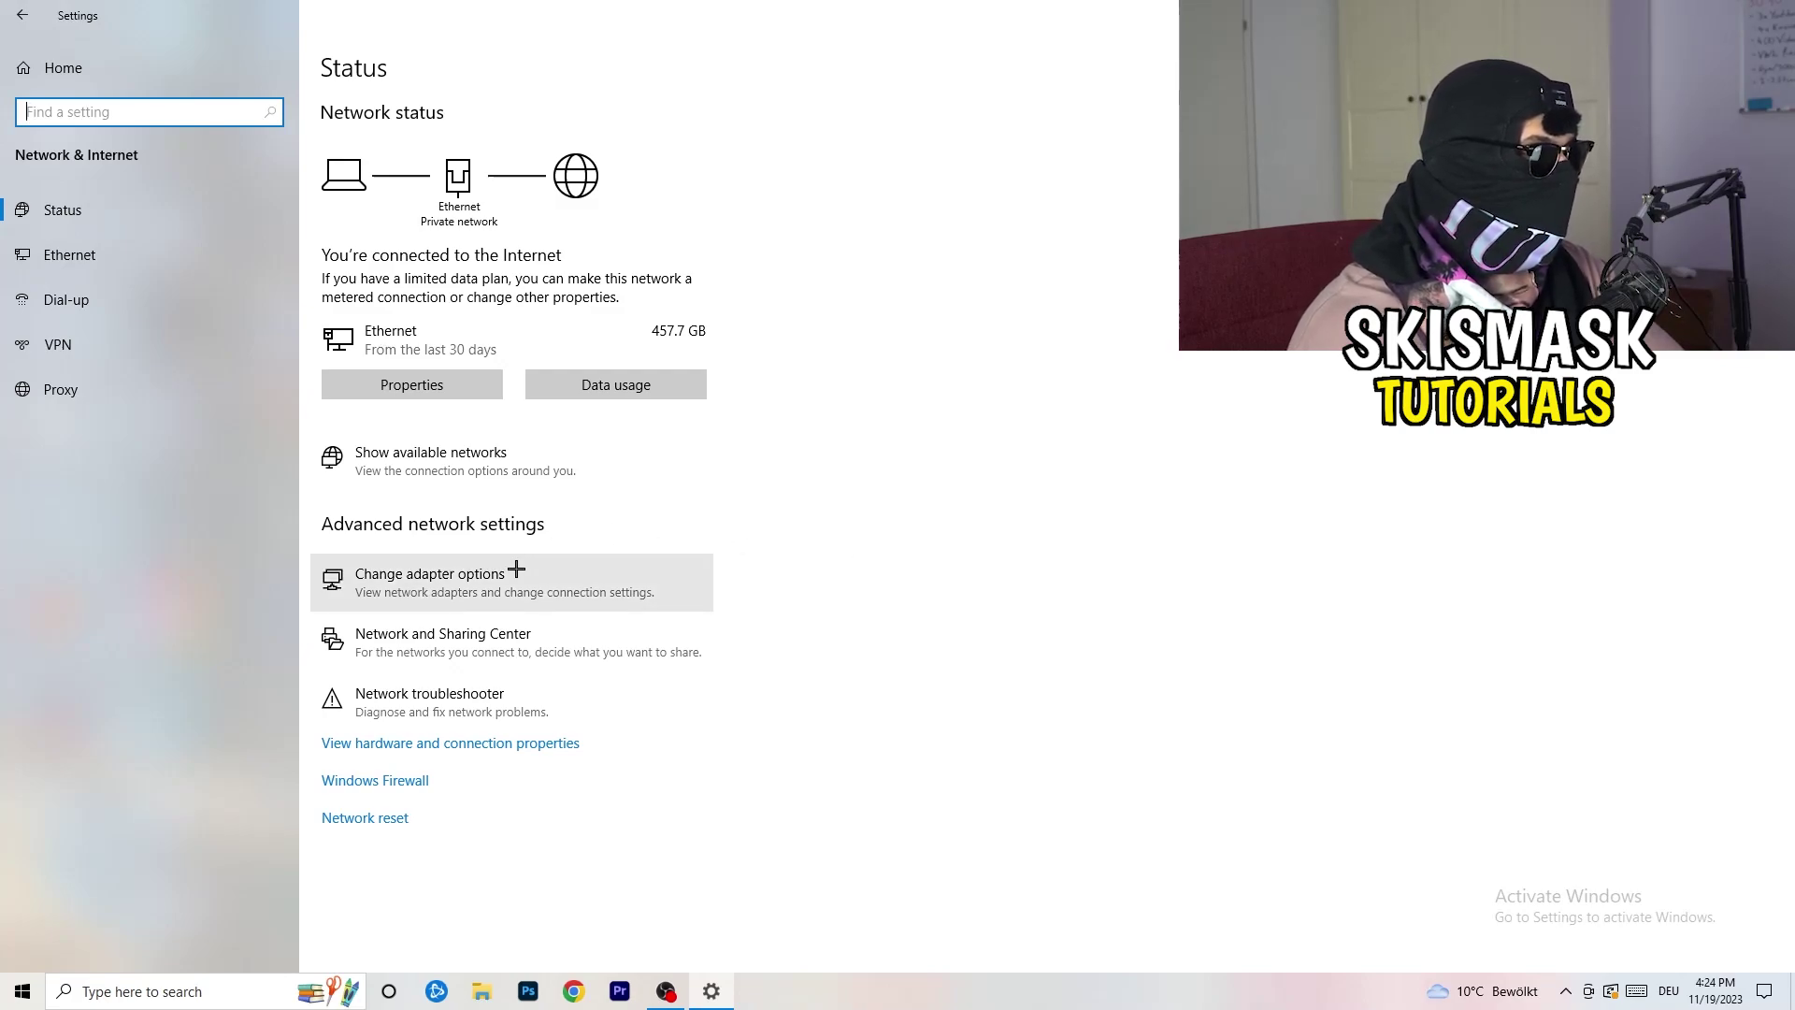
# Start the network troubleshooter for all network adapters and close it during problem detection.
pyautogui.click(465, 712)
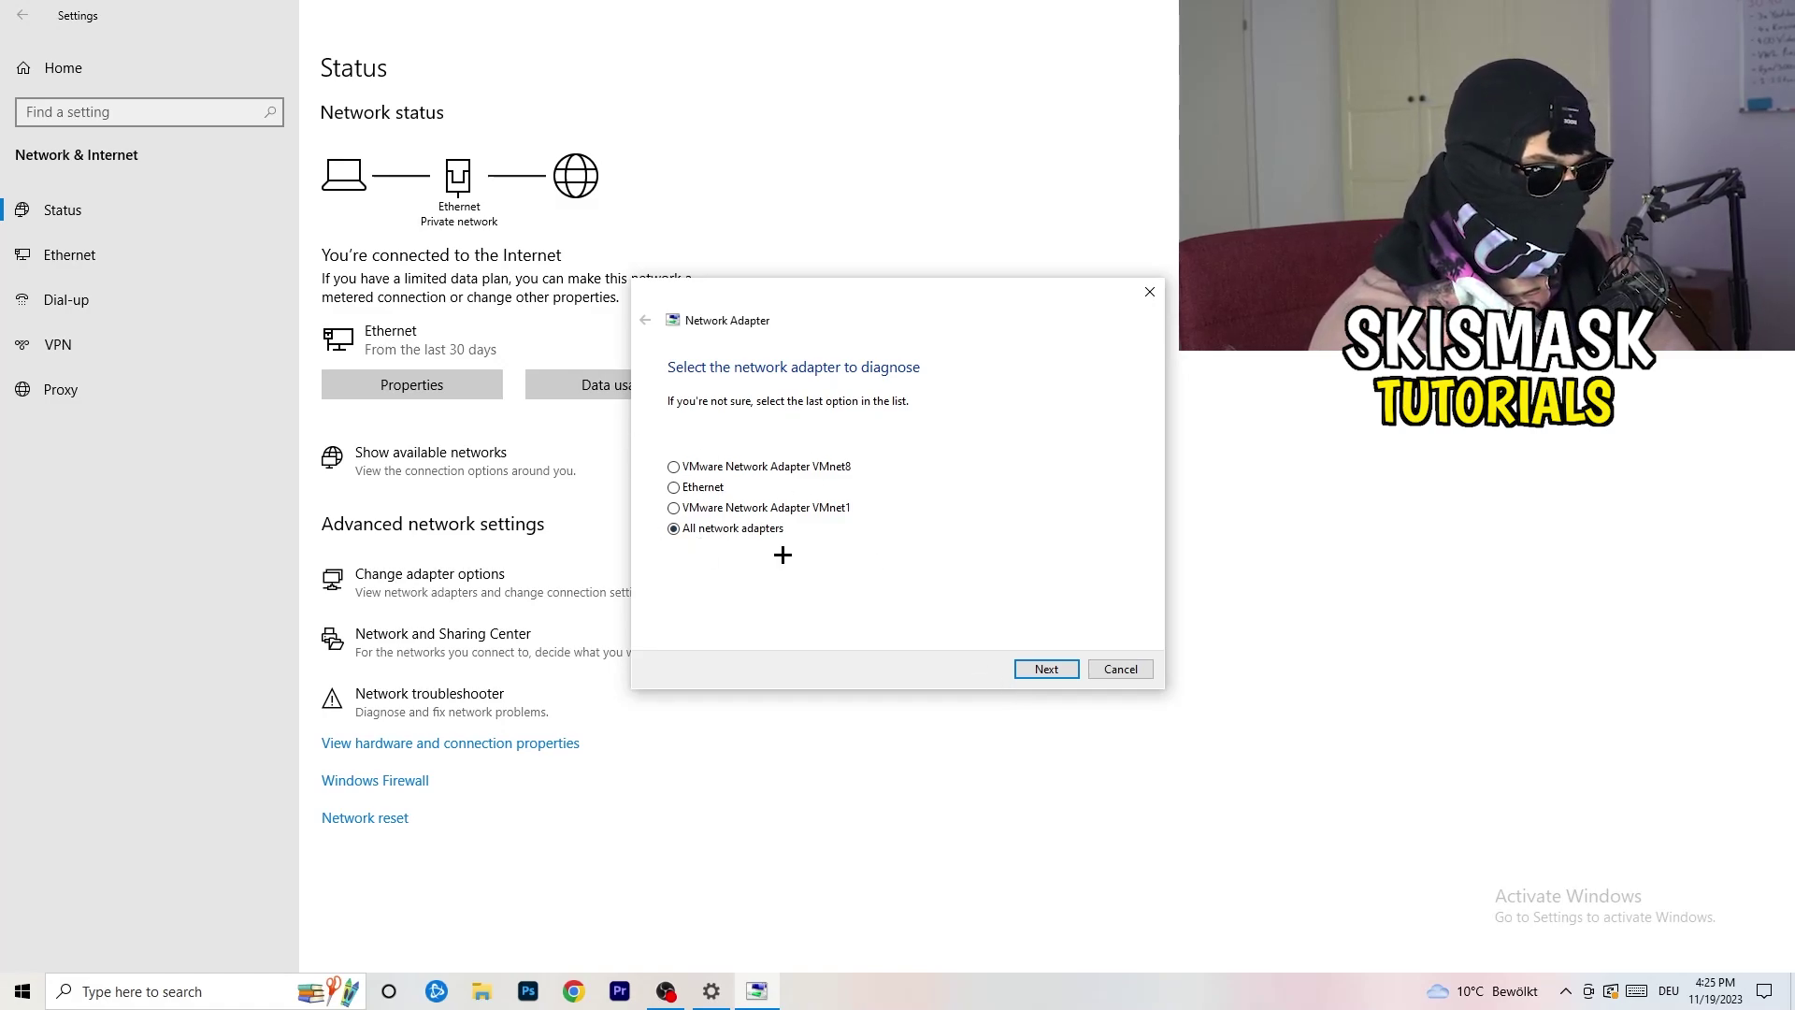
pyautogui.click(1043, 673)
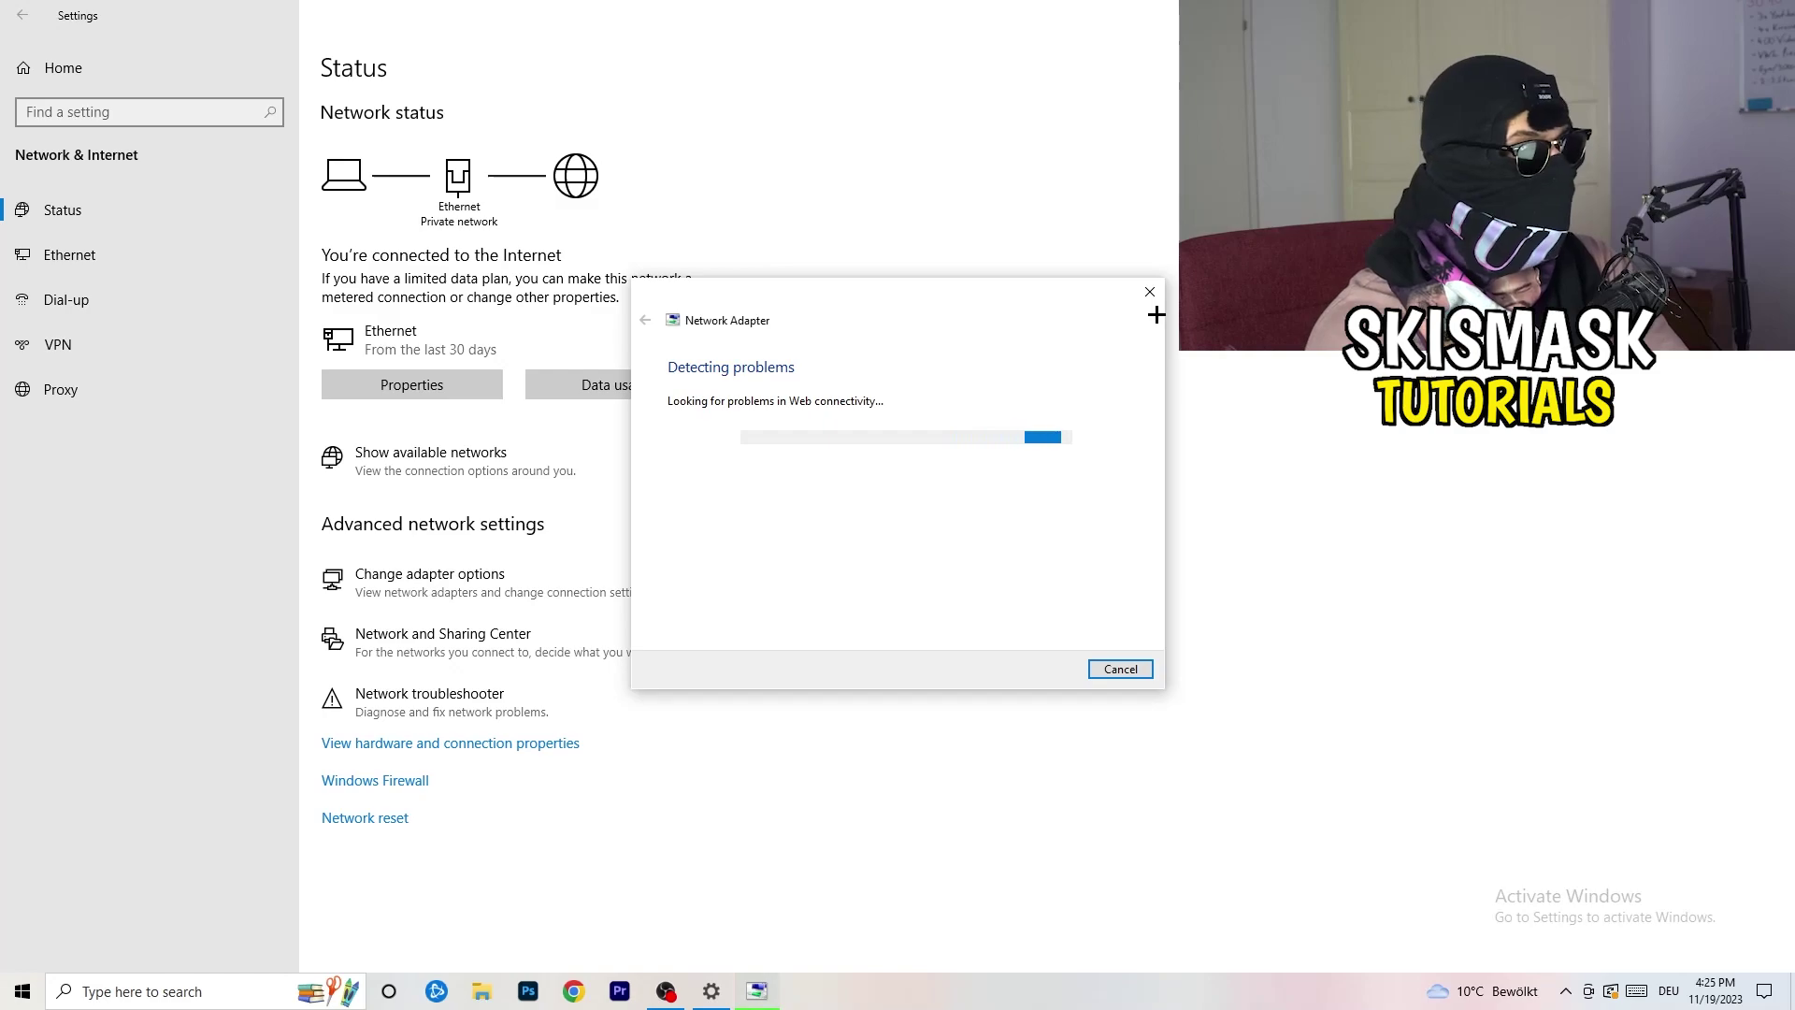
pyautogui.click(1150, 294)
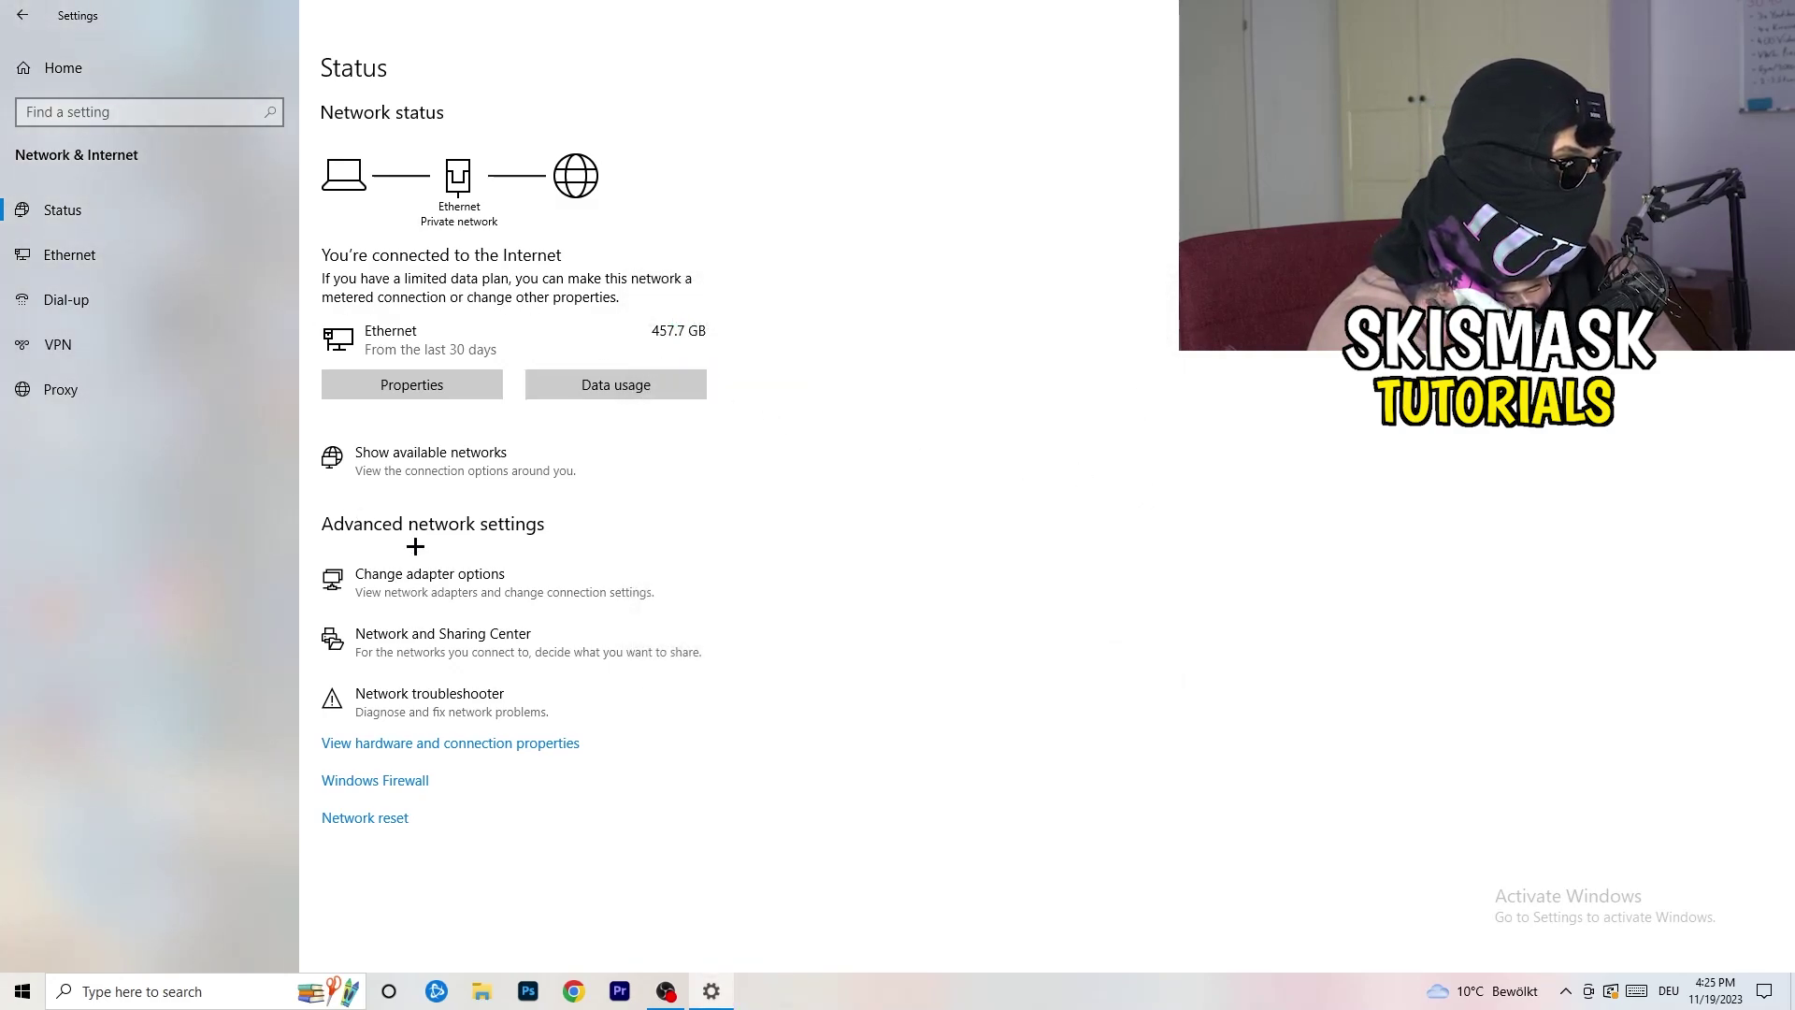
# Disable and re-enable the Ethernet adapter in the adapter options, then close Network Connections.
pyautogui.click(467, 592)
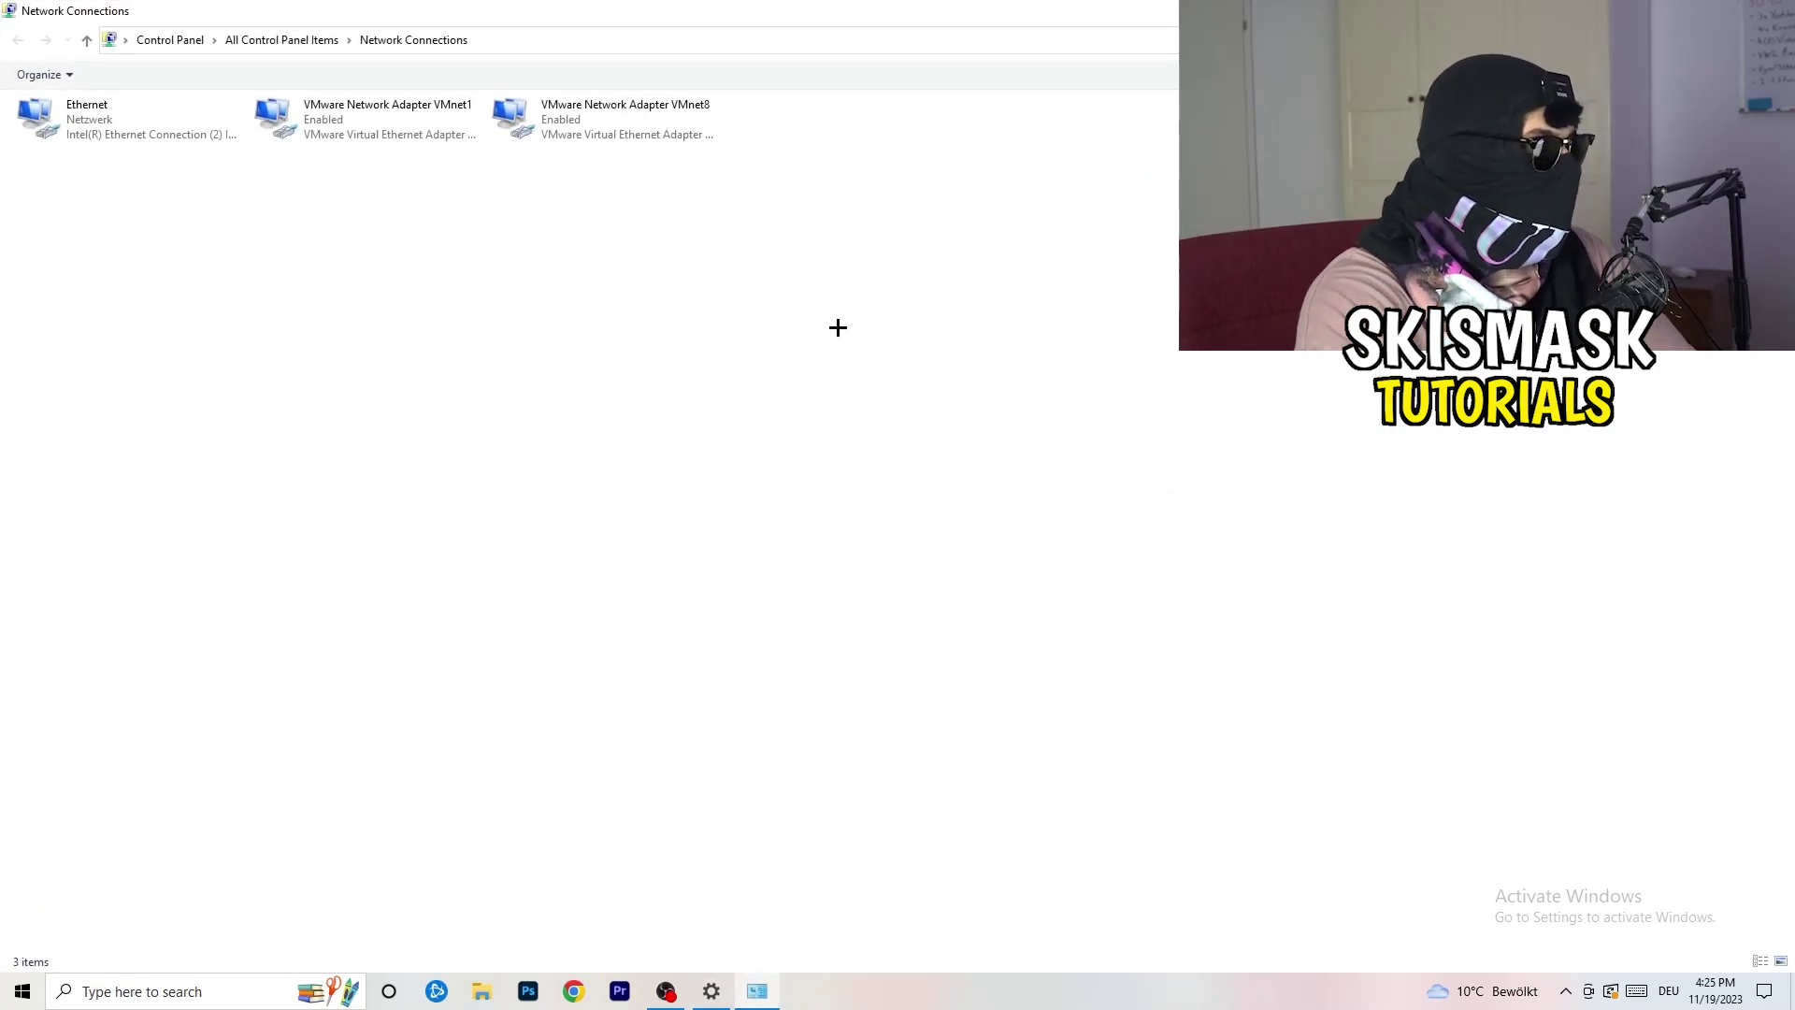
pyautogui.click(124, 115)
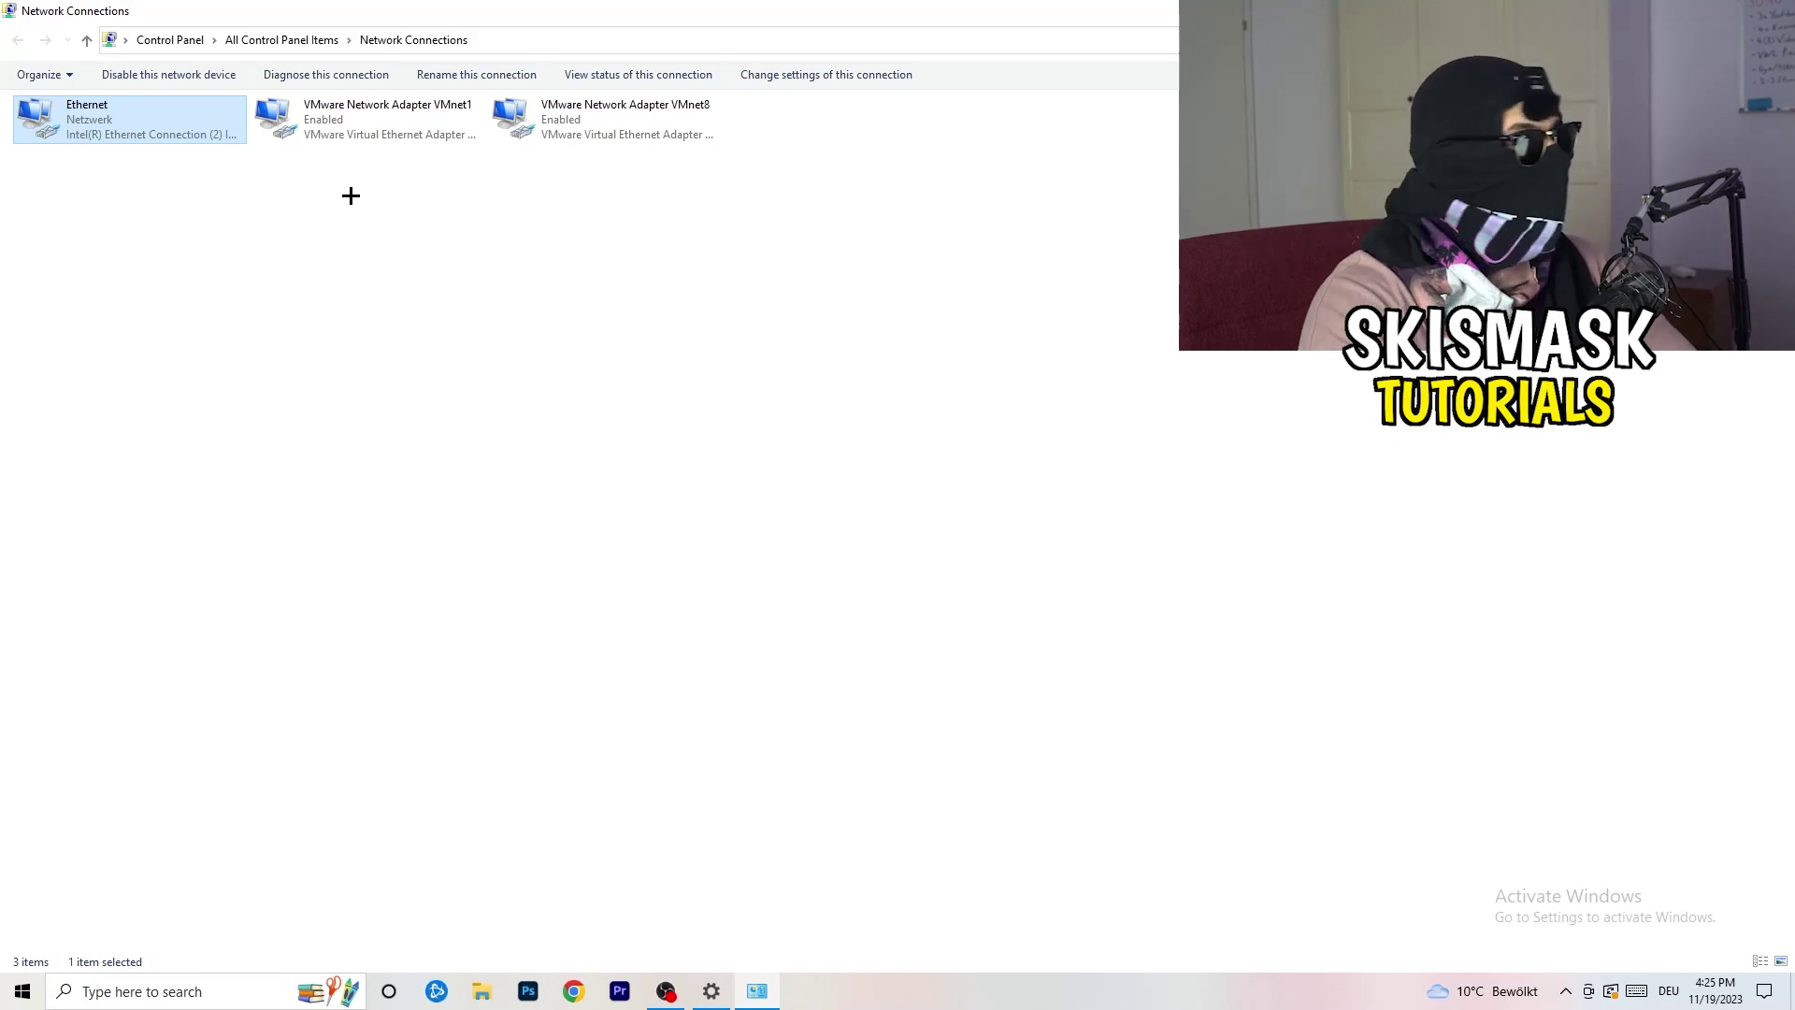
pyautogui.rightClick(152, 114)
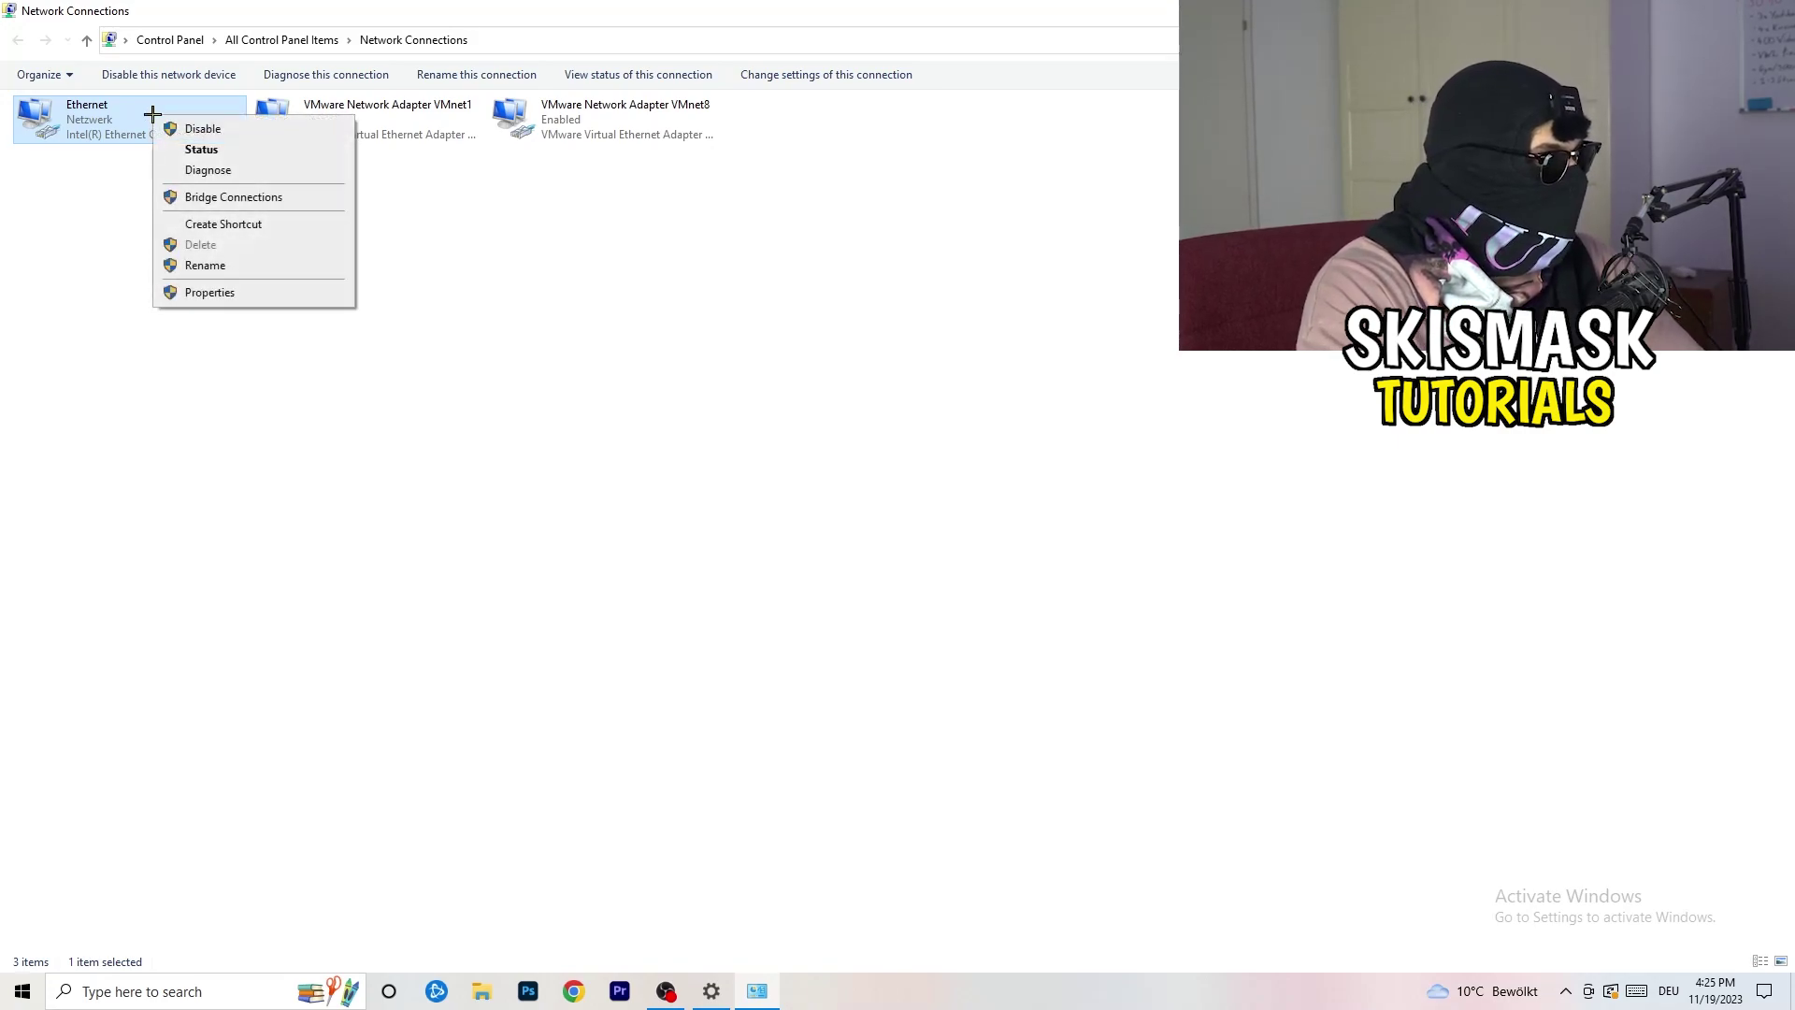
pyautogui.click(203, 128)
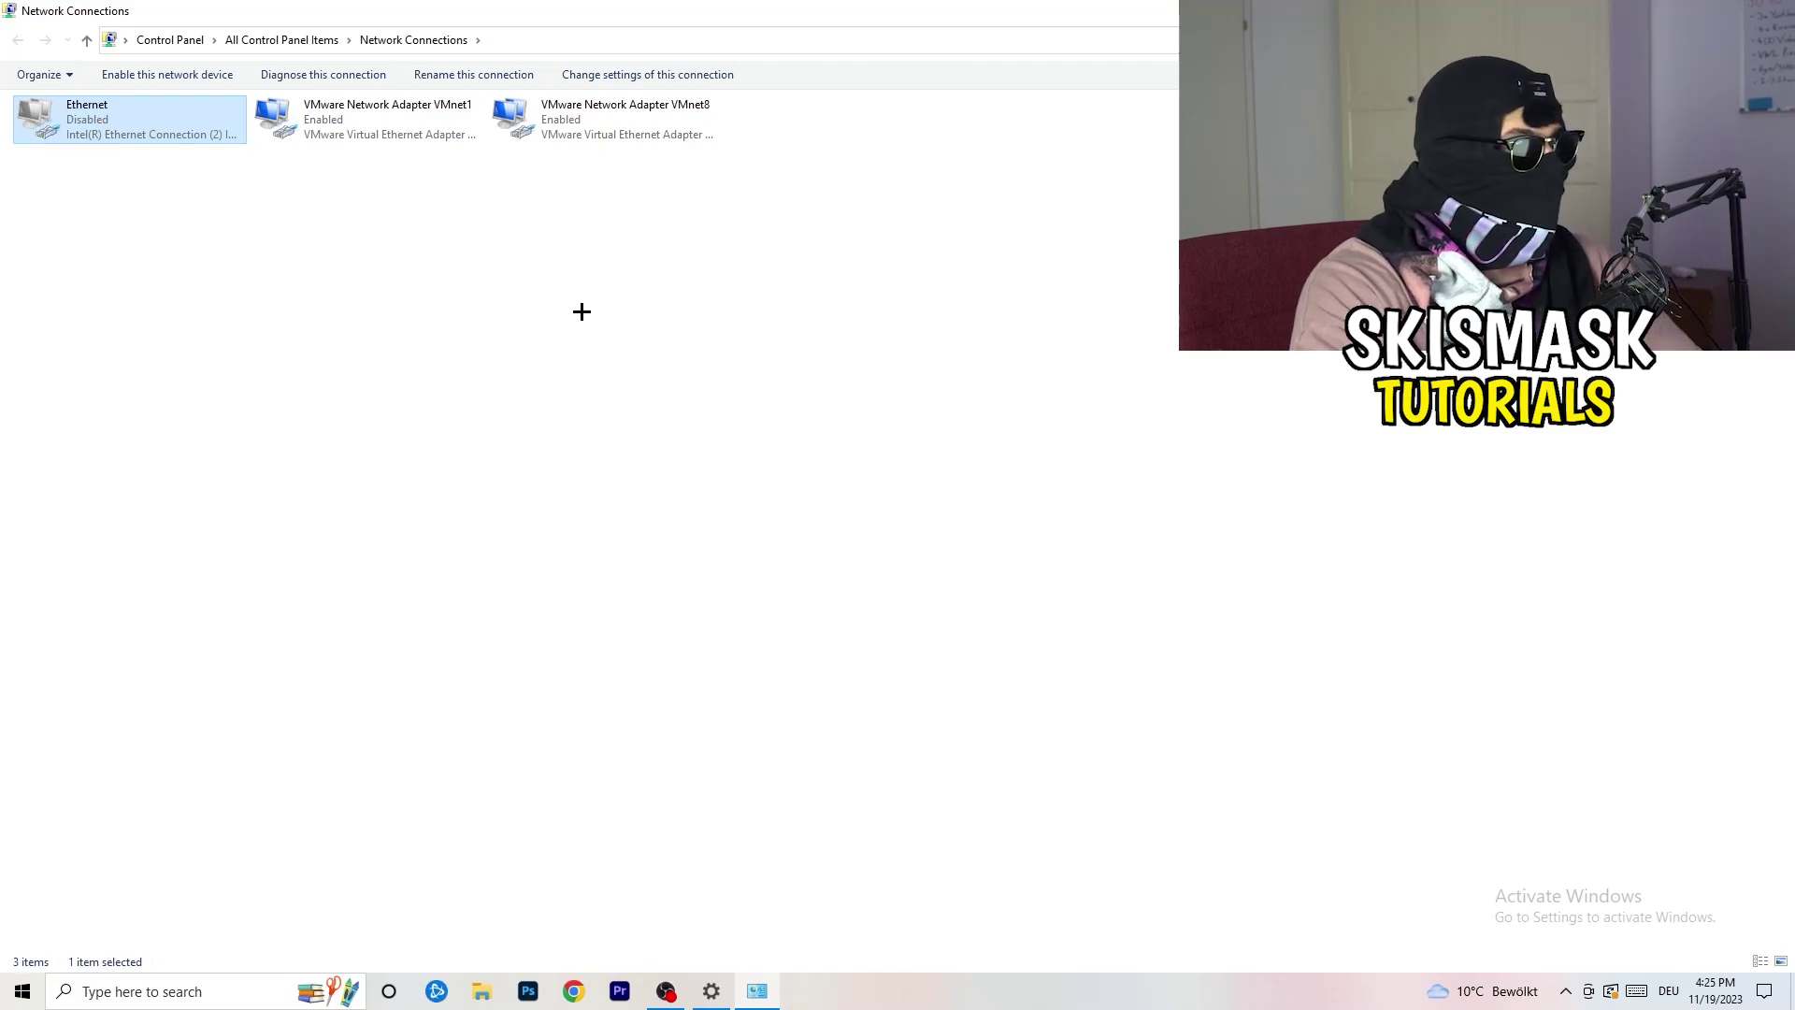
pyautogui.rightClick(95, 134)
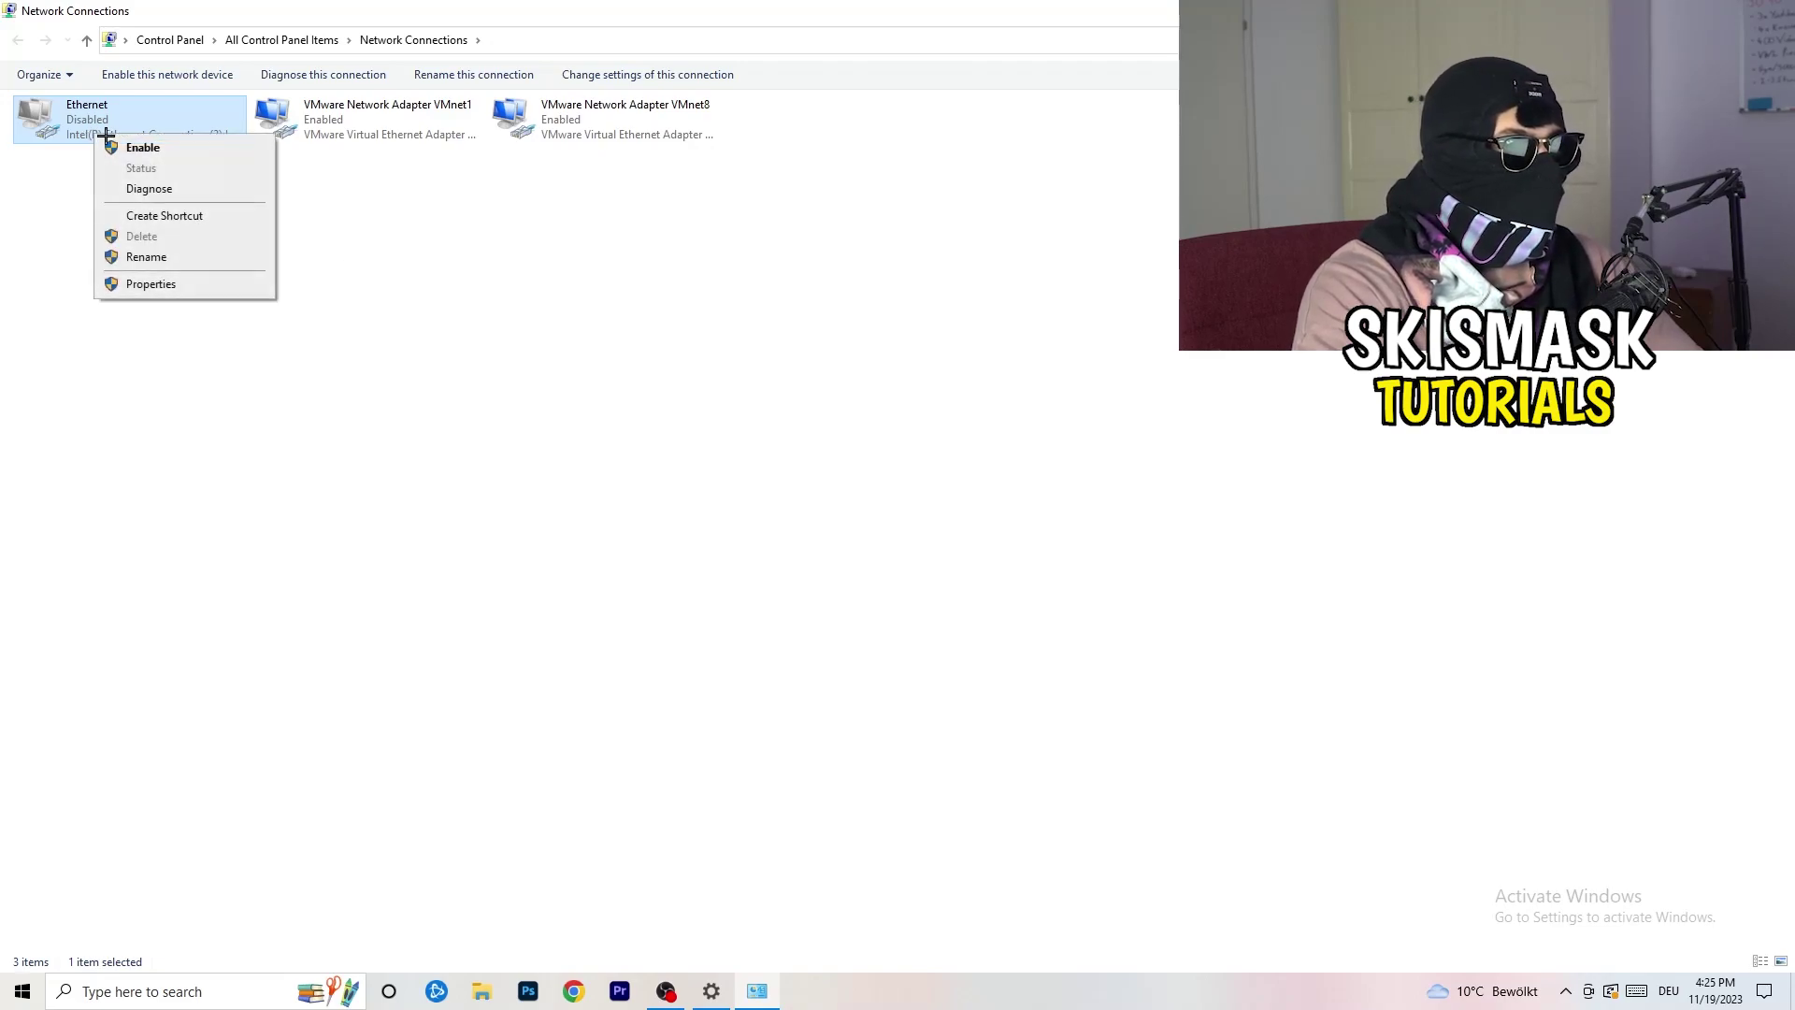
pyautogui.click(179, 153)
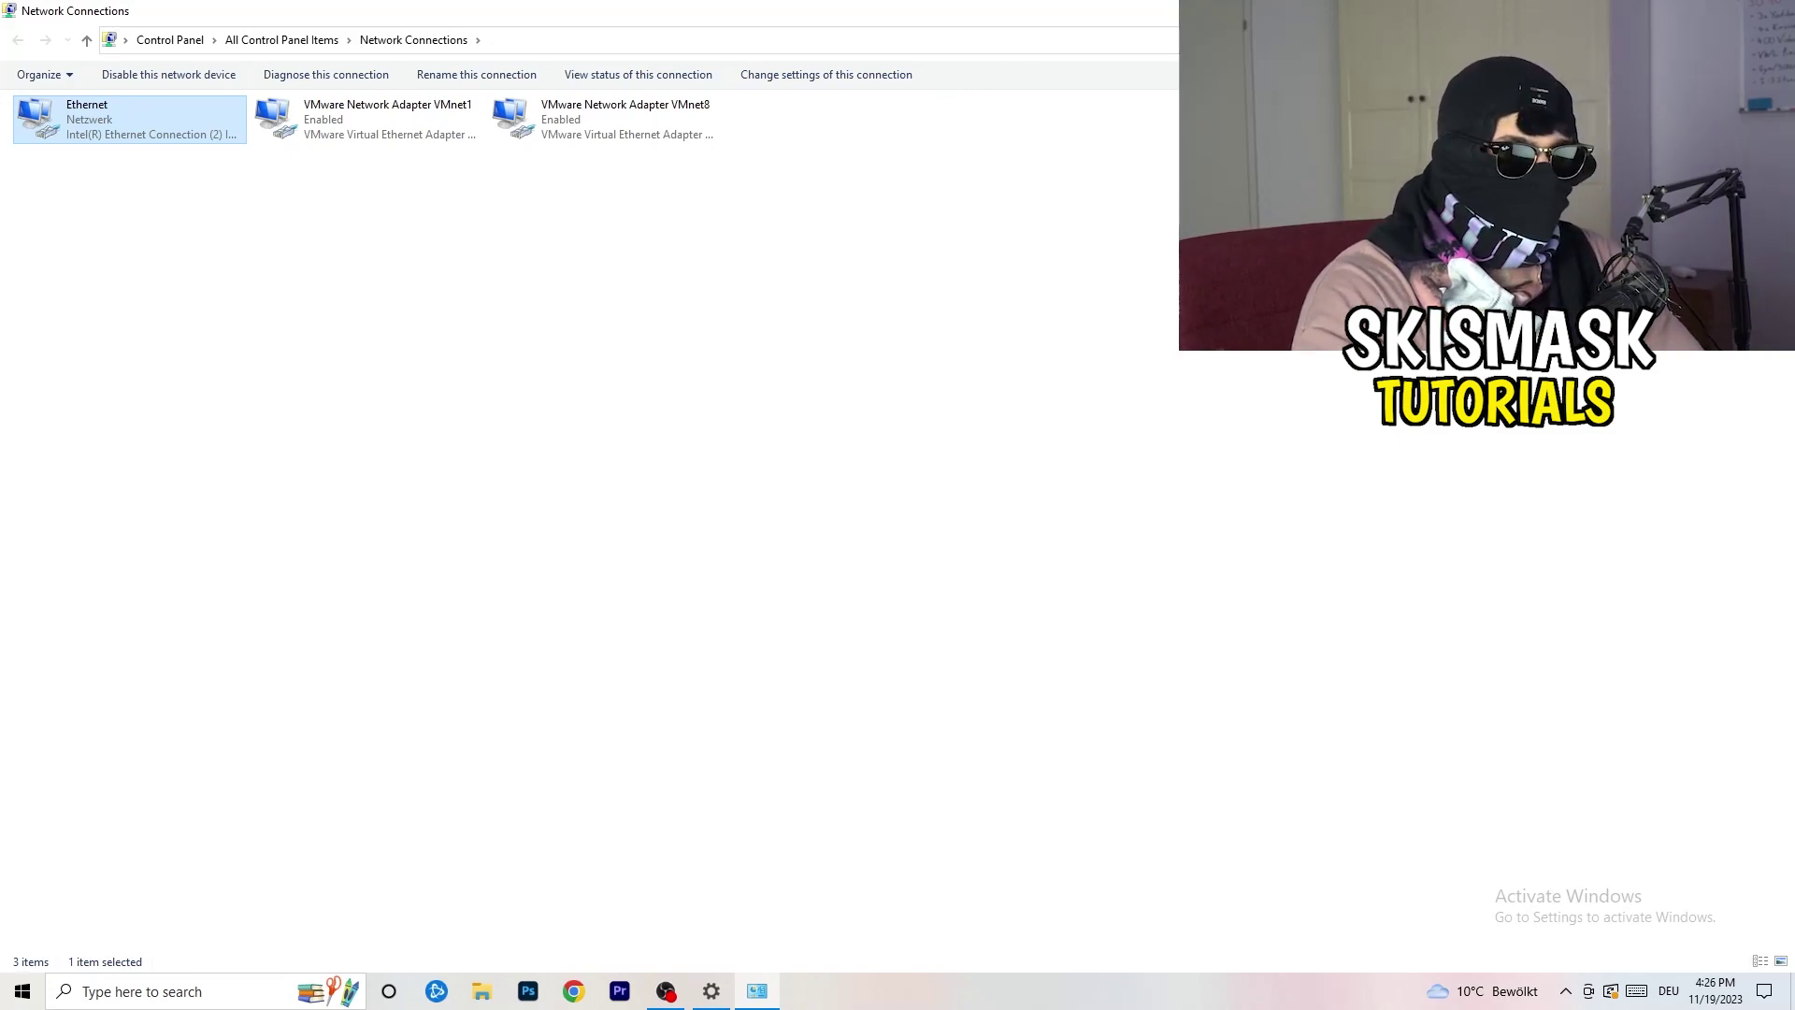
pyautogui.click(1772, 12)
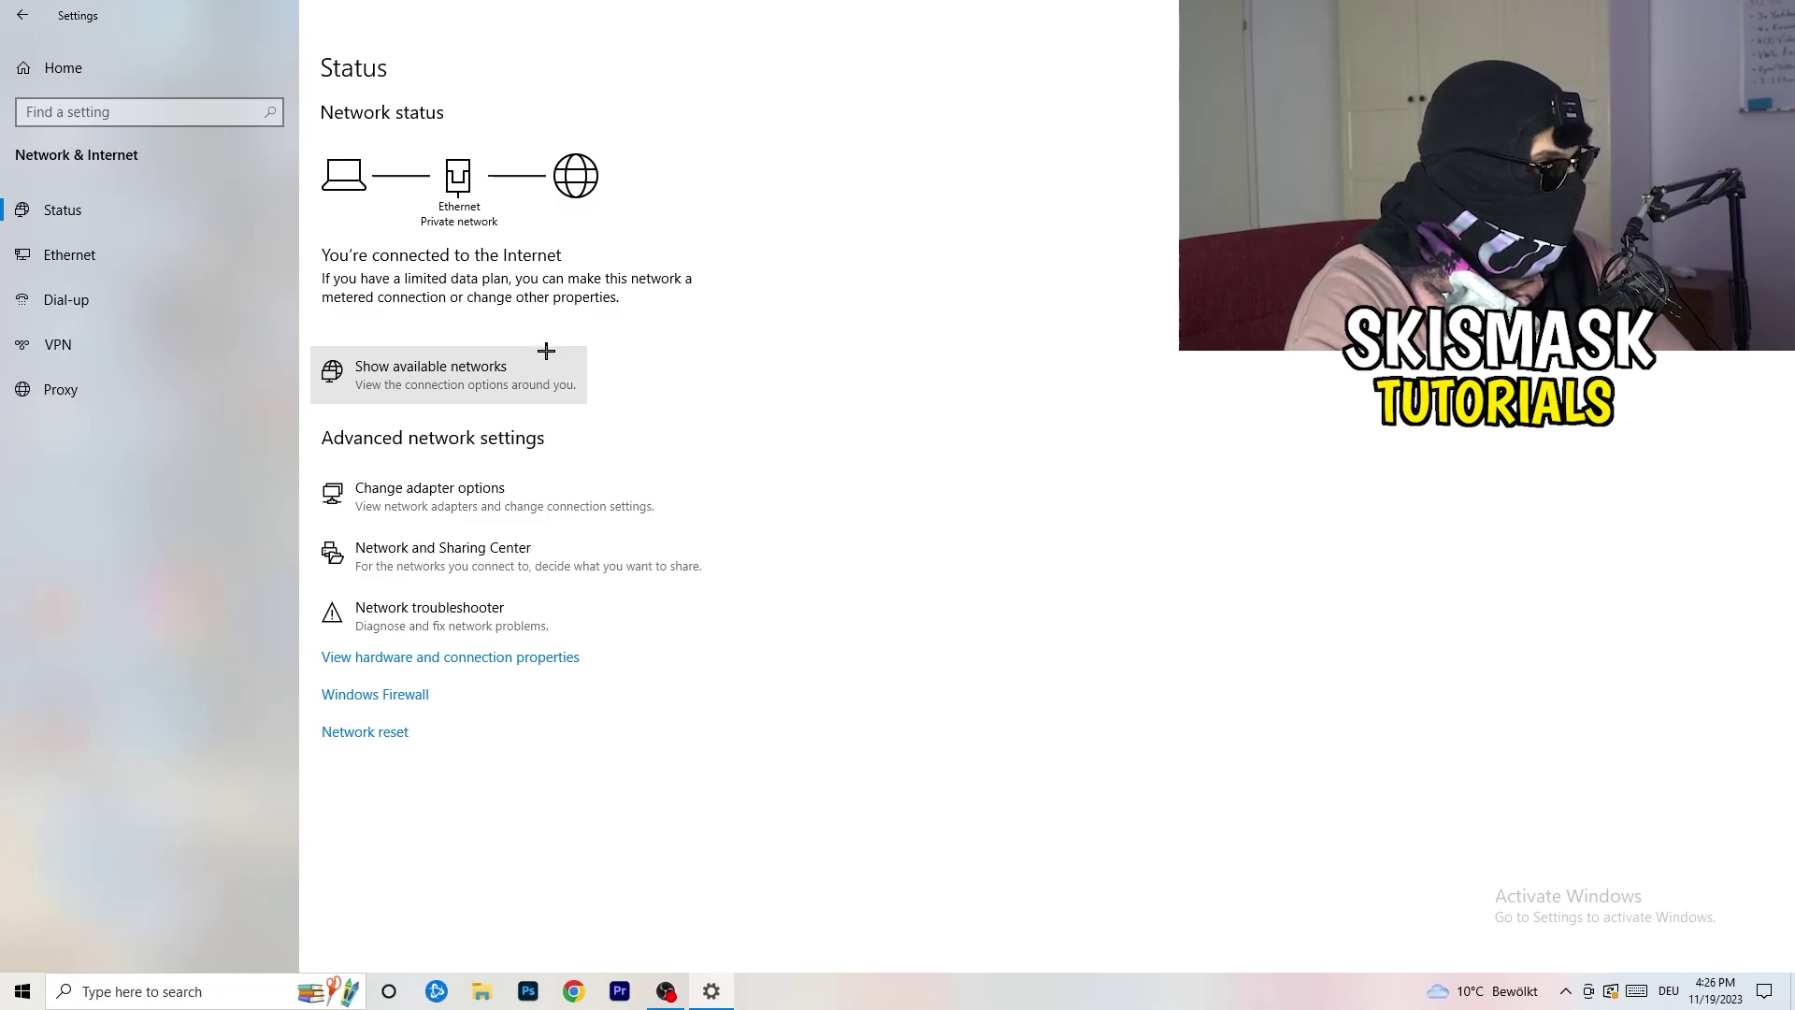
# Open the Internet Protocol Version 4 (TCP/IPv4) properties of the Ethernet connection from the Network and Sharing Center.
pyautogui.click(531, 563)
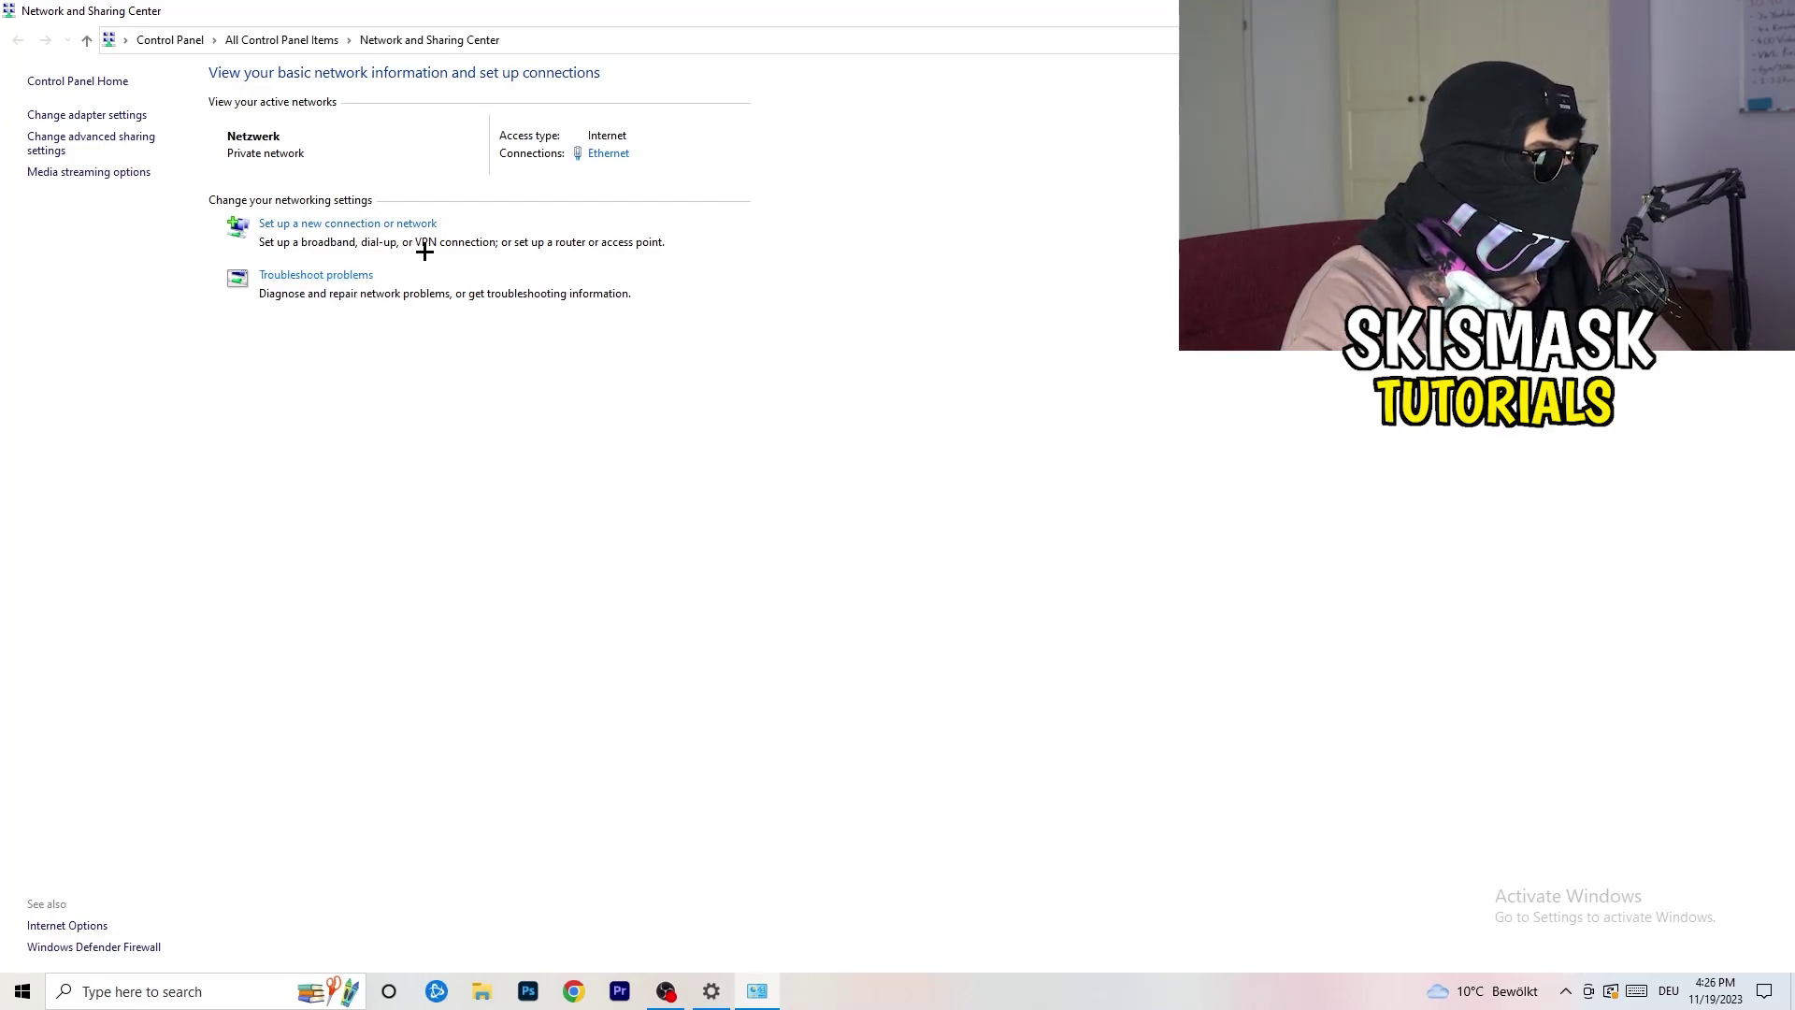
pyautogui.click(614, 154)
pyautogui.moveTo(891, 299); pyautogui.dragTo(455, 183)
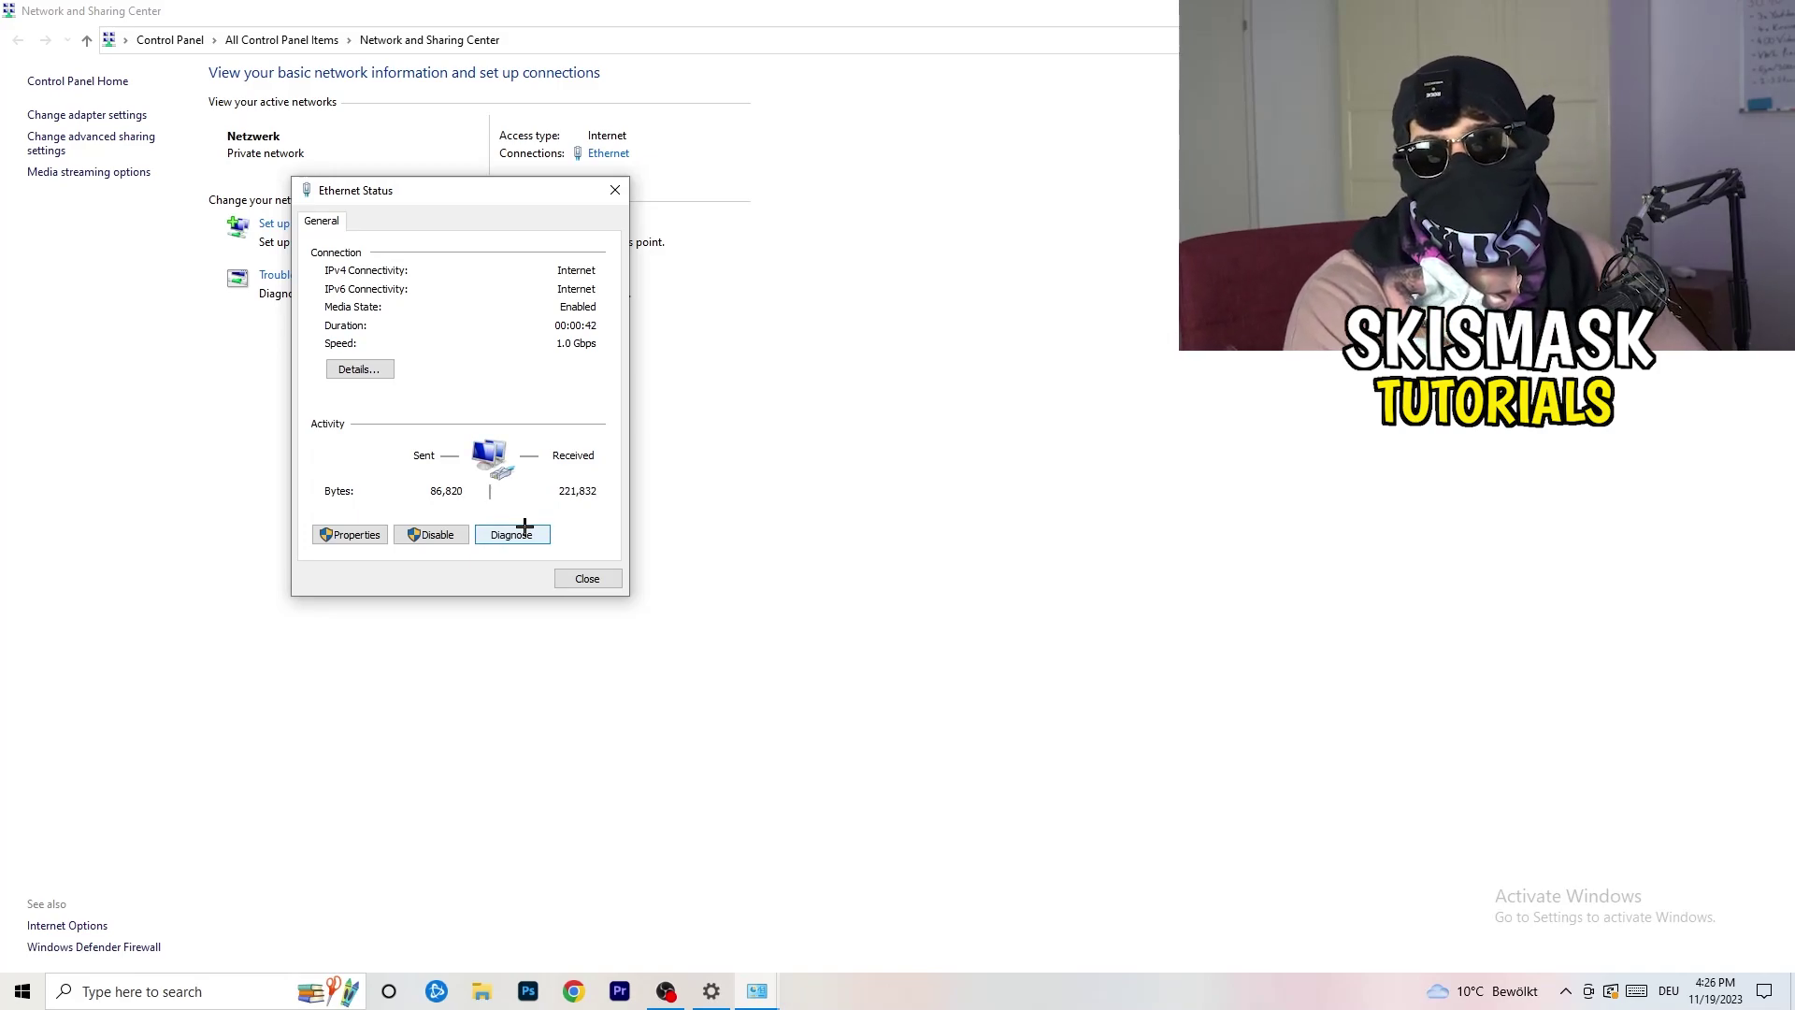
pyautogui.click(372, 532)
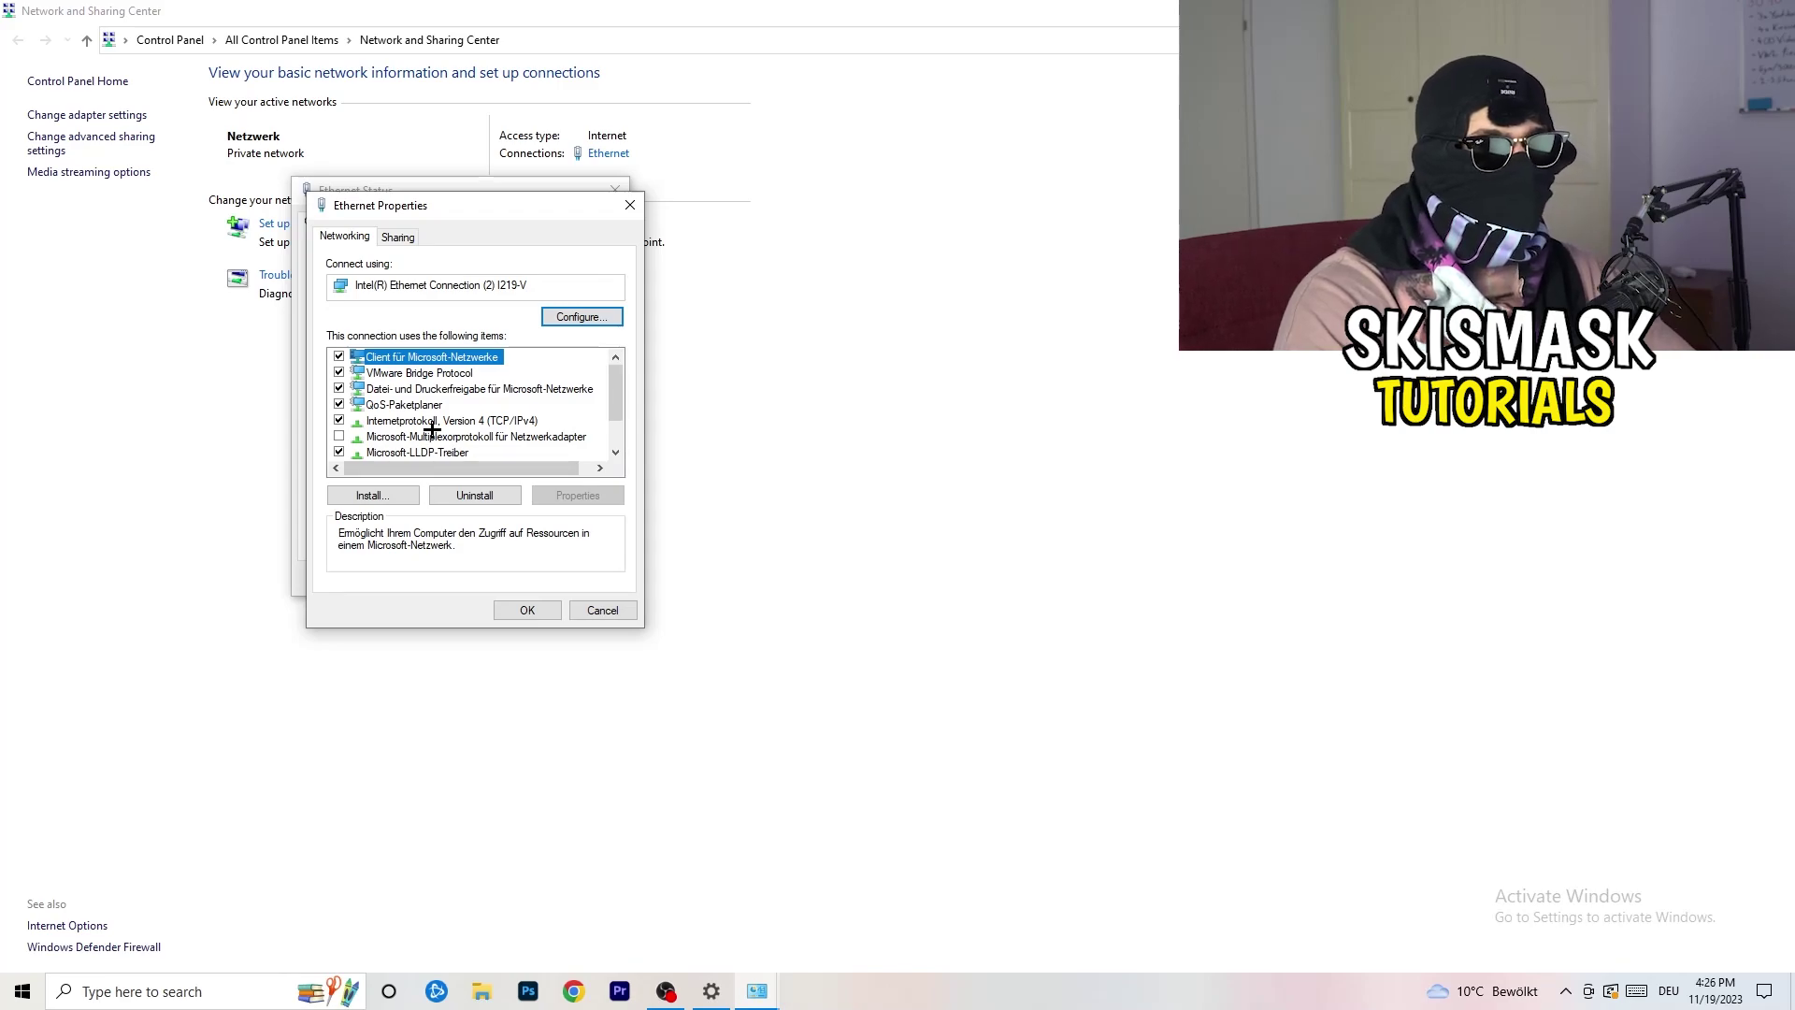
pyautogui.scroll(-1, 435, 413)
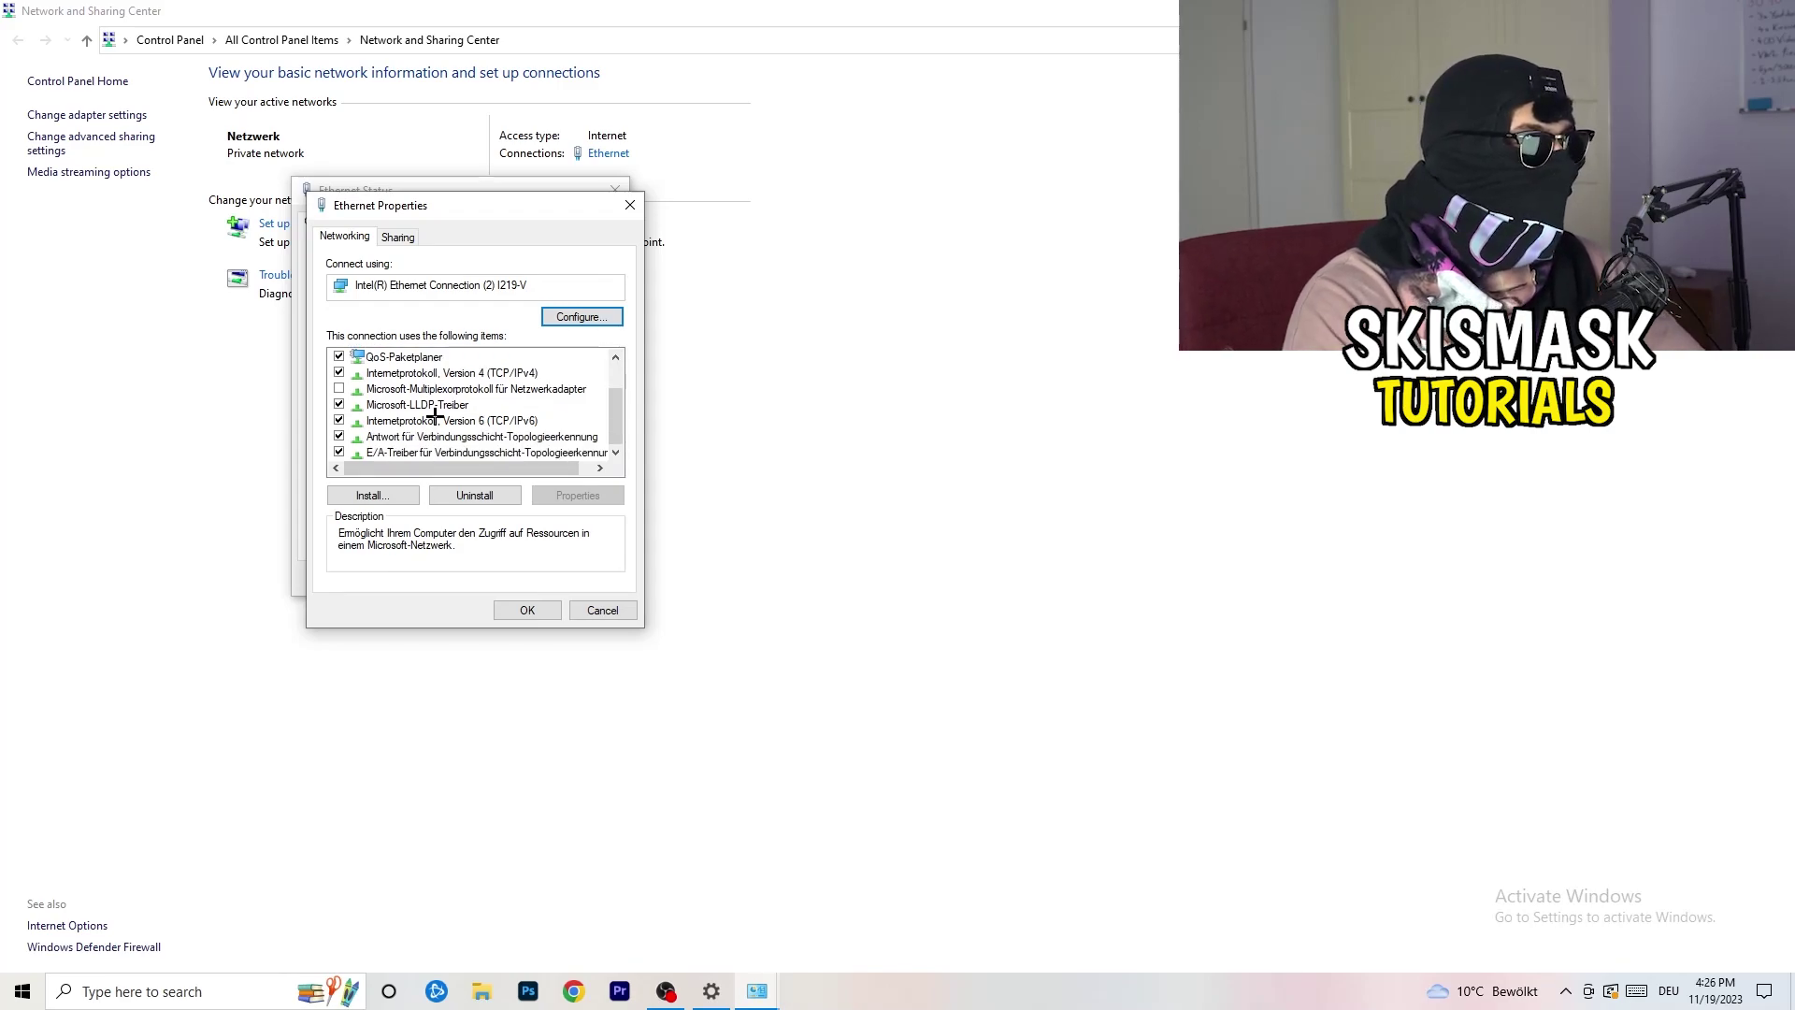
pyautogui.scroll(1, 437, 412)
pyautogui.scroll(-1, 440, 412)
pyautogui.scroll(1, 443, 412)
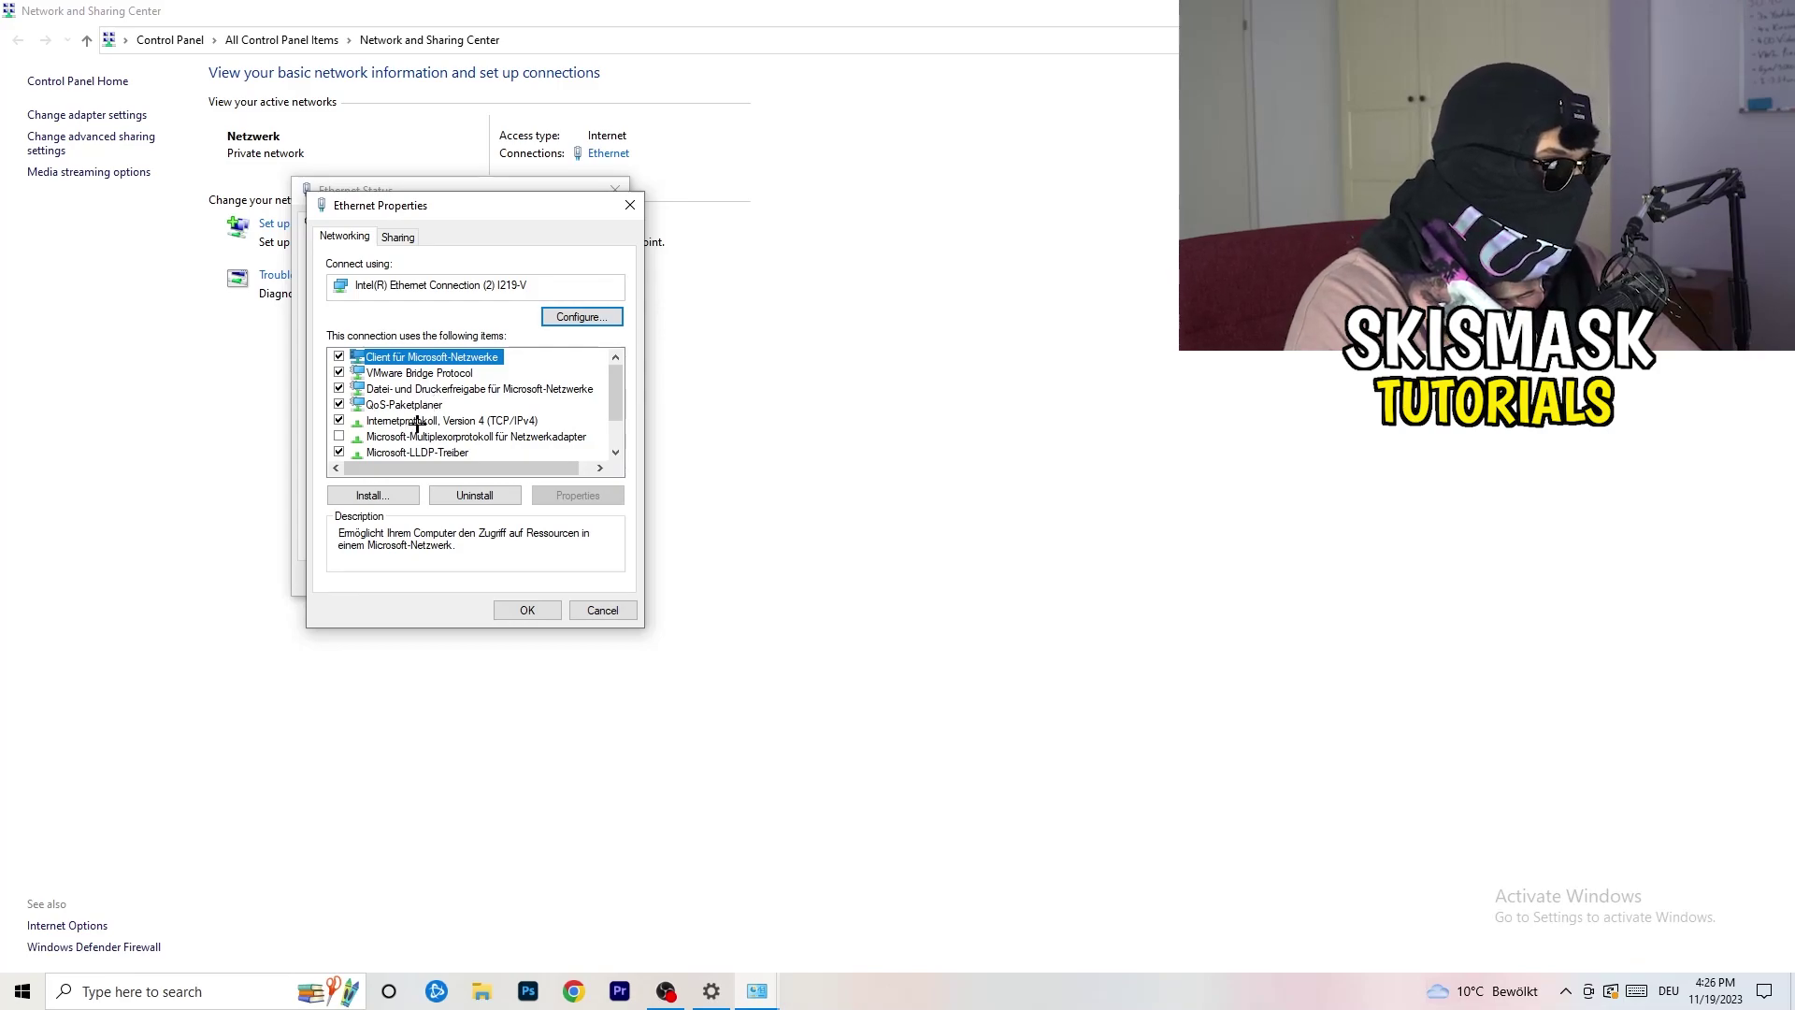
pyautogui.doubleClick(417, 422)
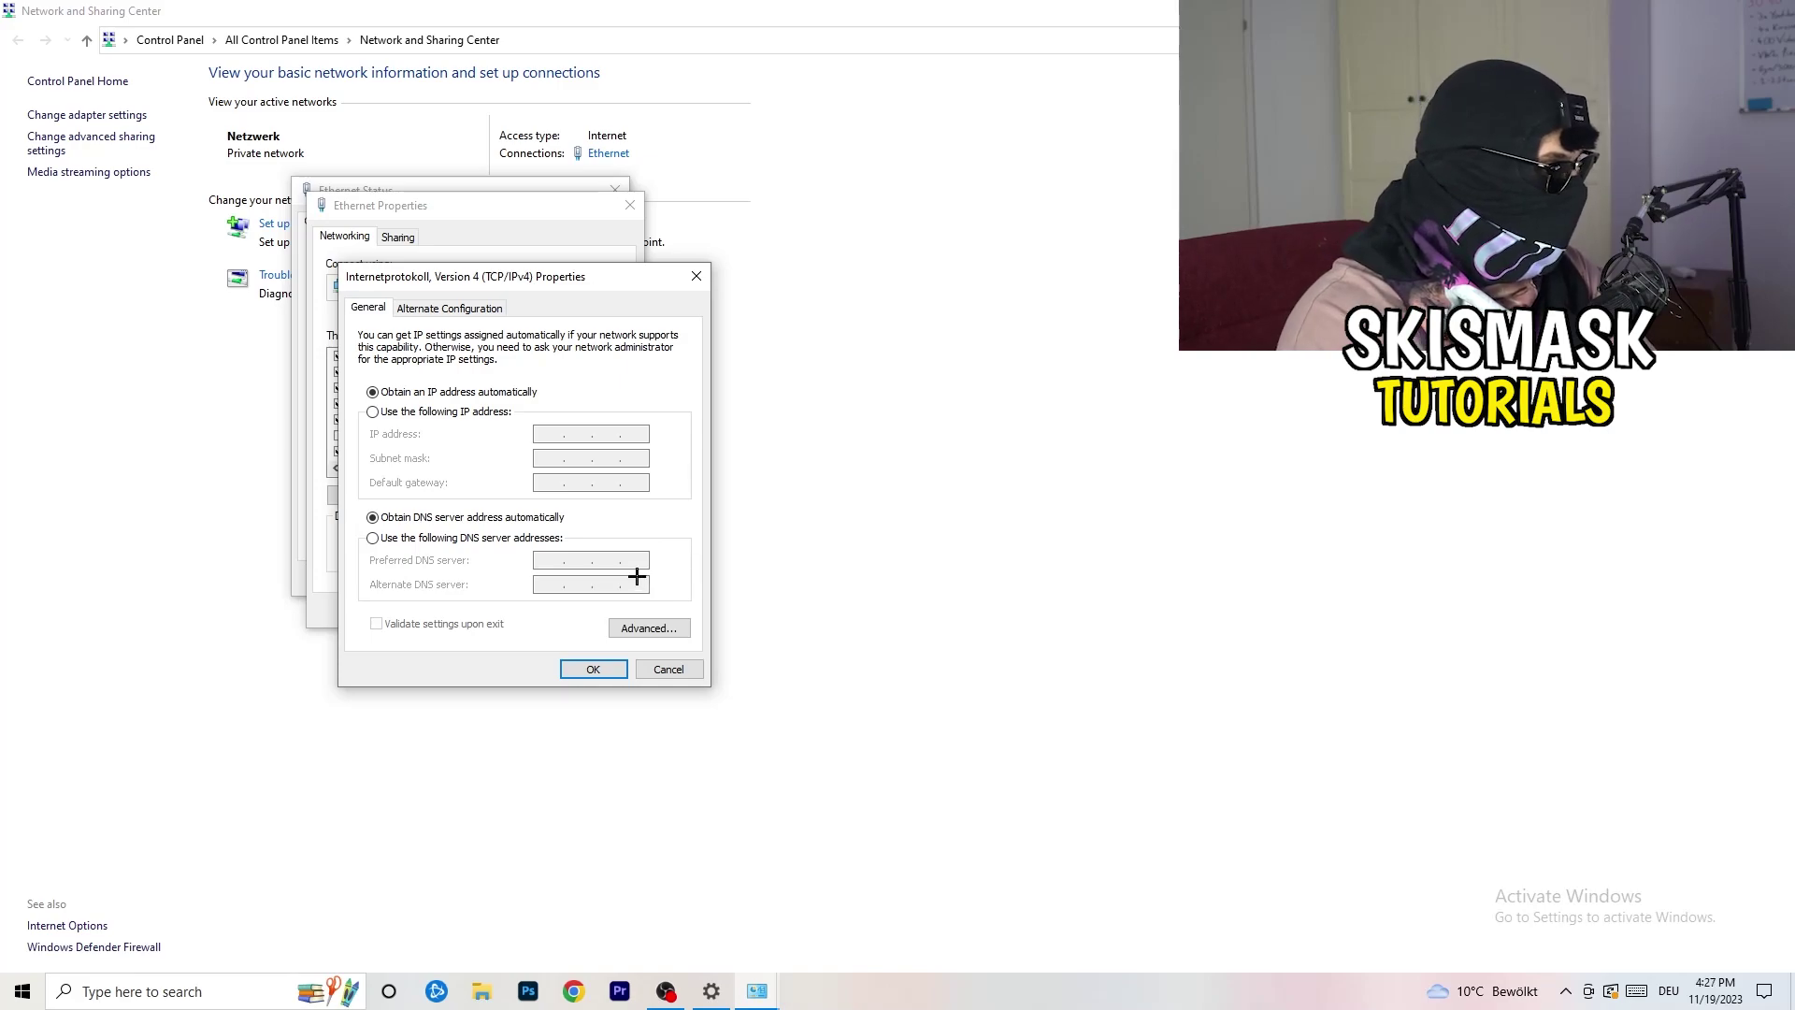
# Switch IPv4 to a manually specified IP address and DNS servers, then dismiss the dialogs without saving and close the Network and Sharing Center.
pyautogui.click(379, 414)
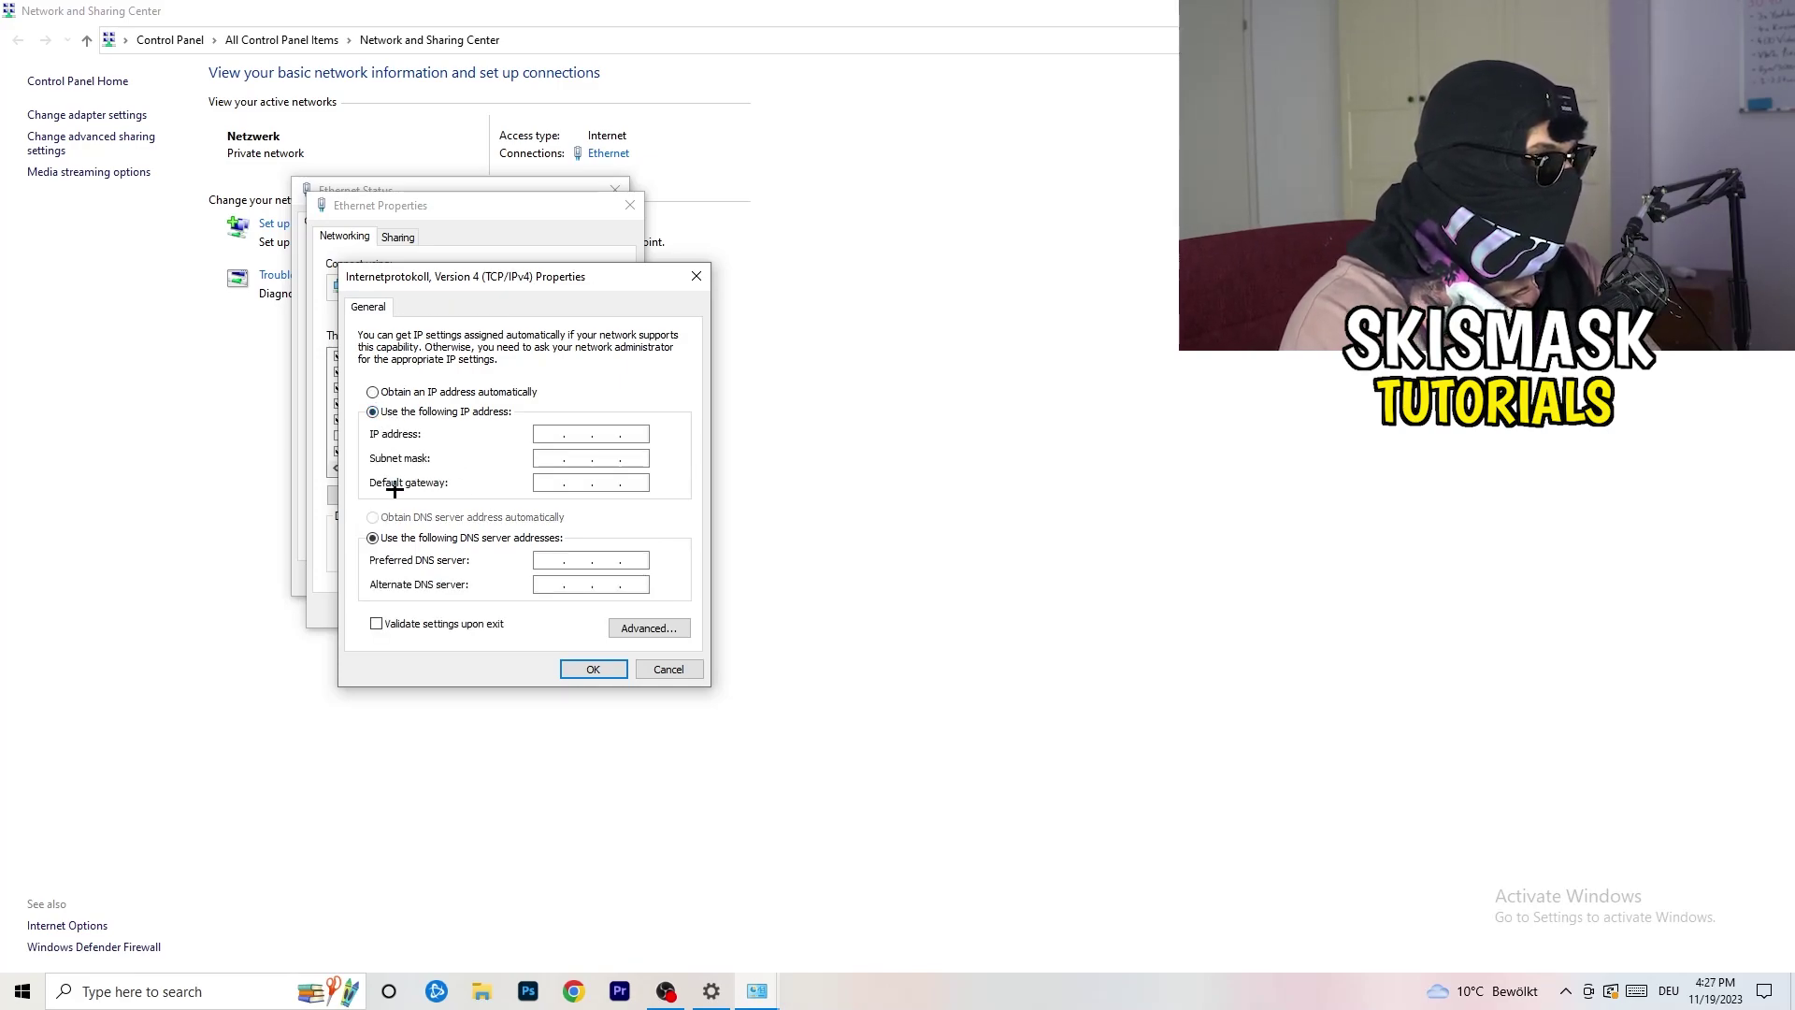
pyautogui.click(550, 432)
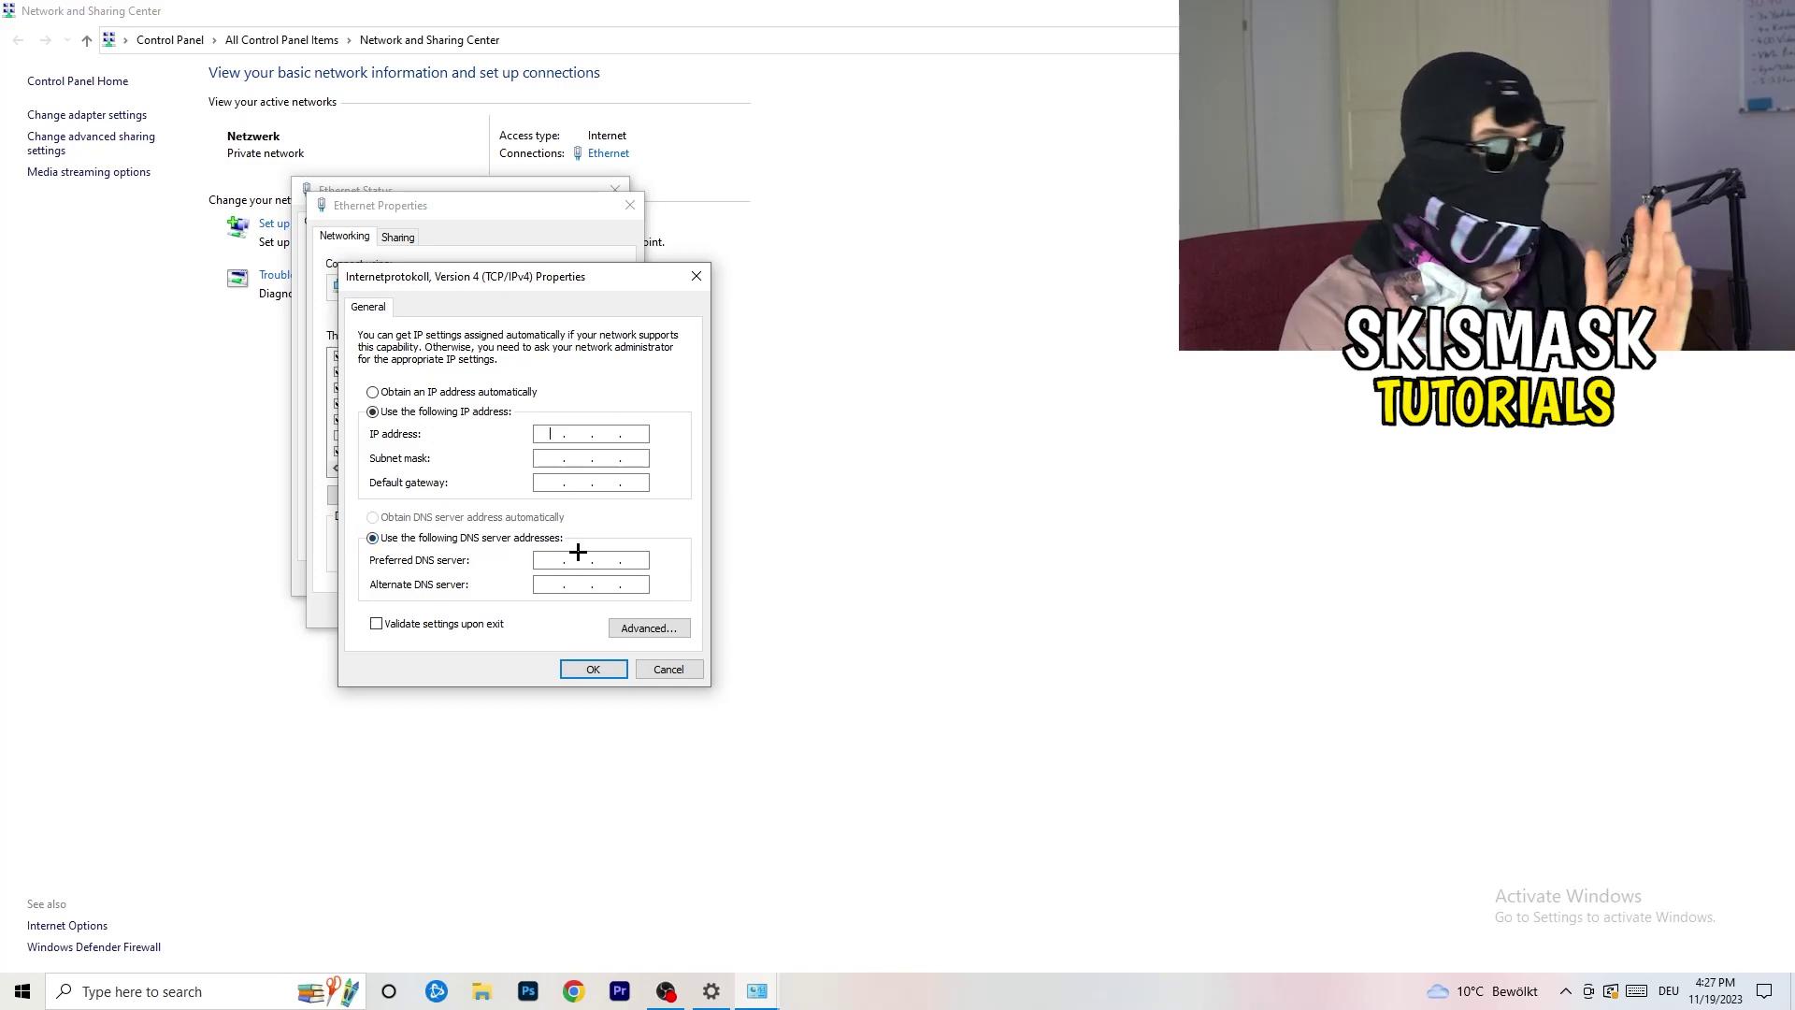
pyautogui.click(697, 273)
pyautogui.click(630, 204)
pyautogui.click(615, 190)
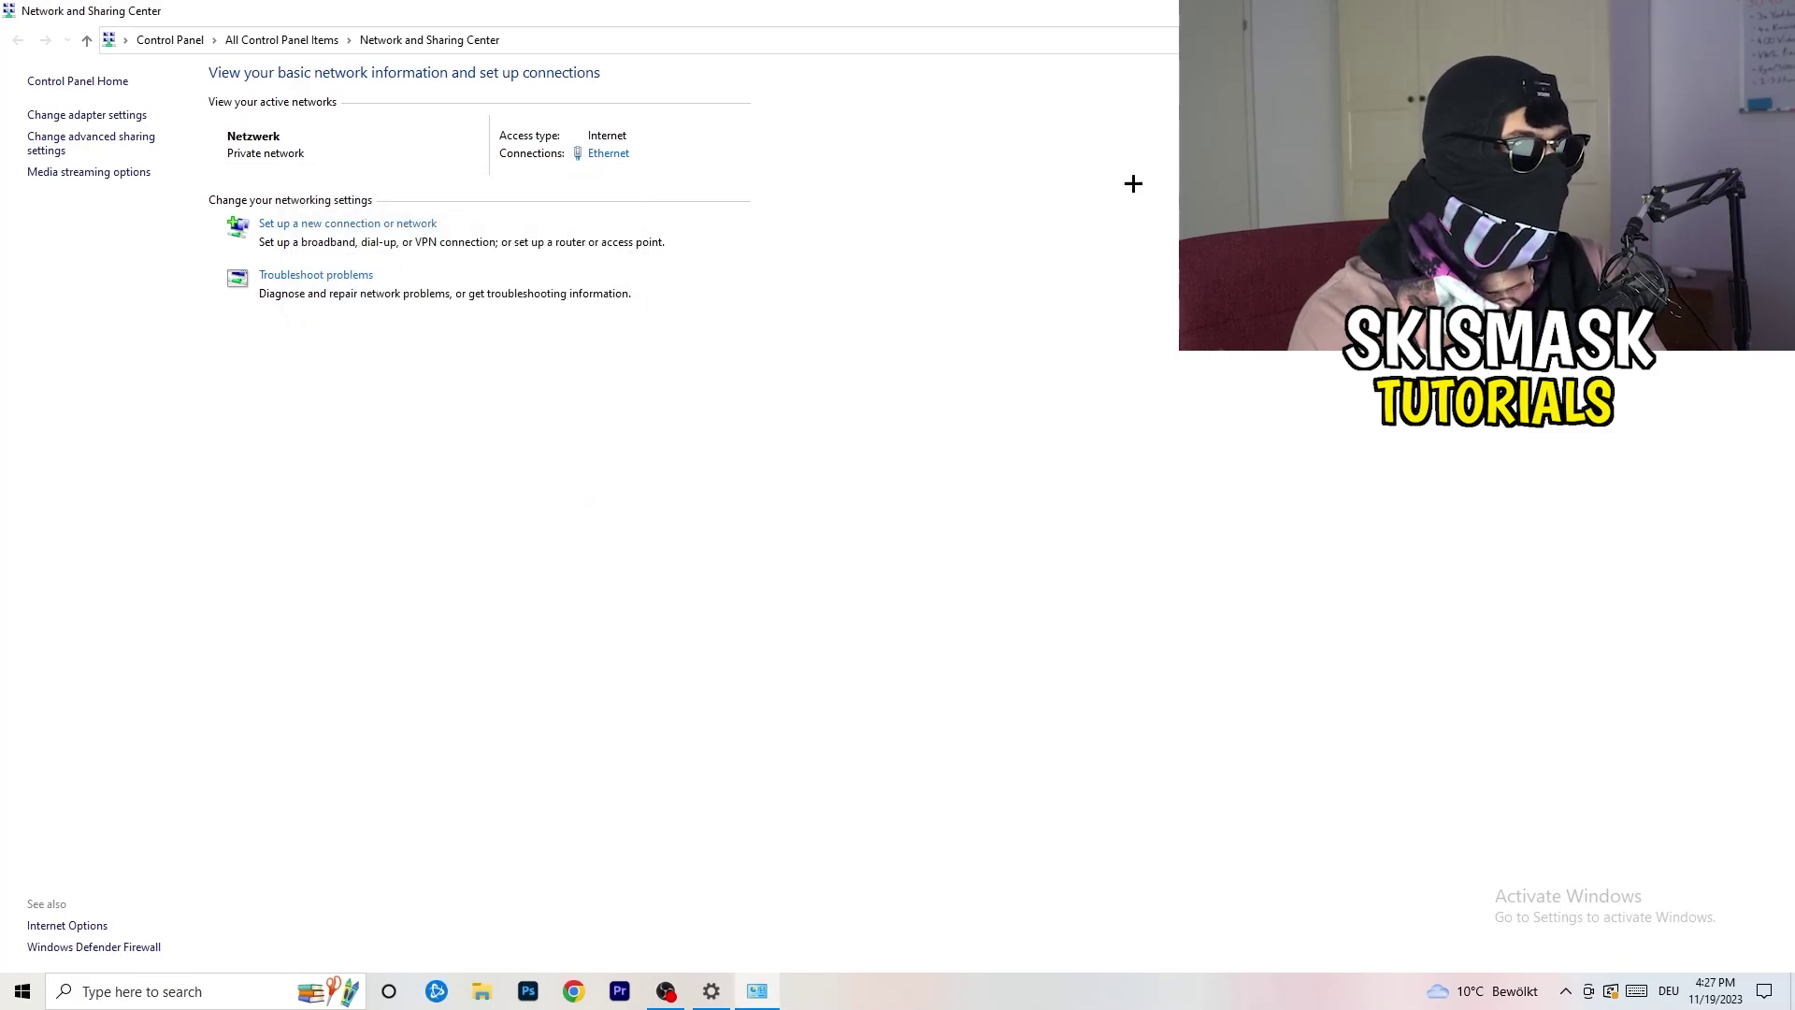
pyautogui.hotkey('alt', 'F4')
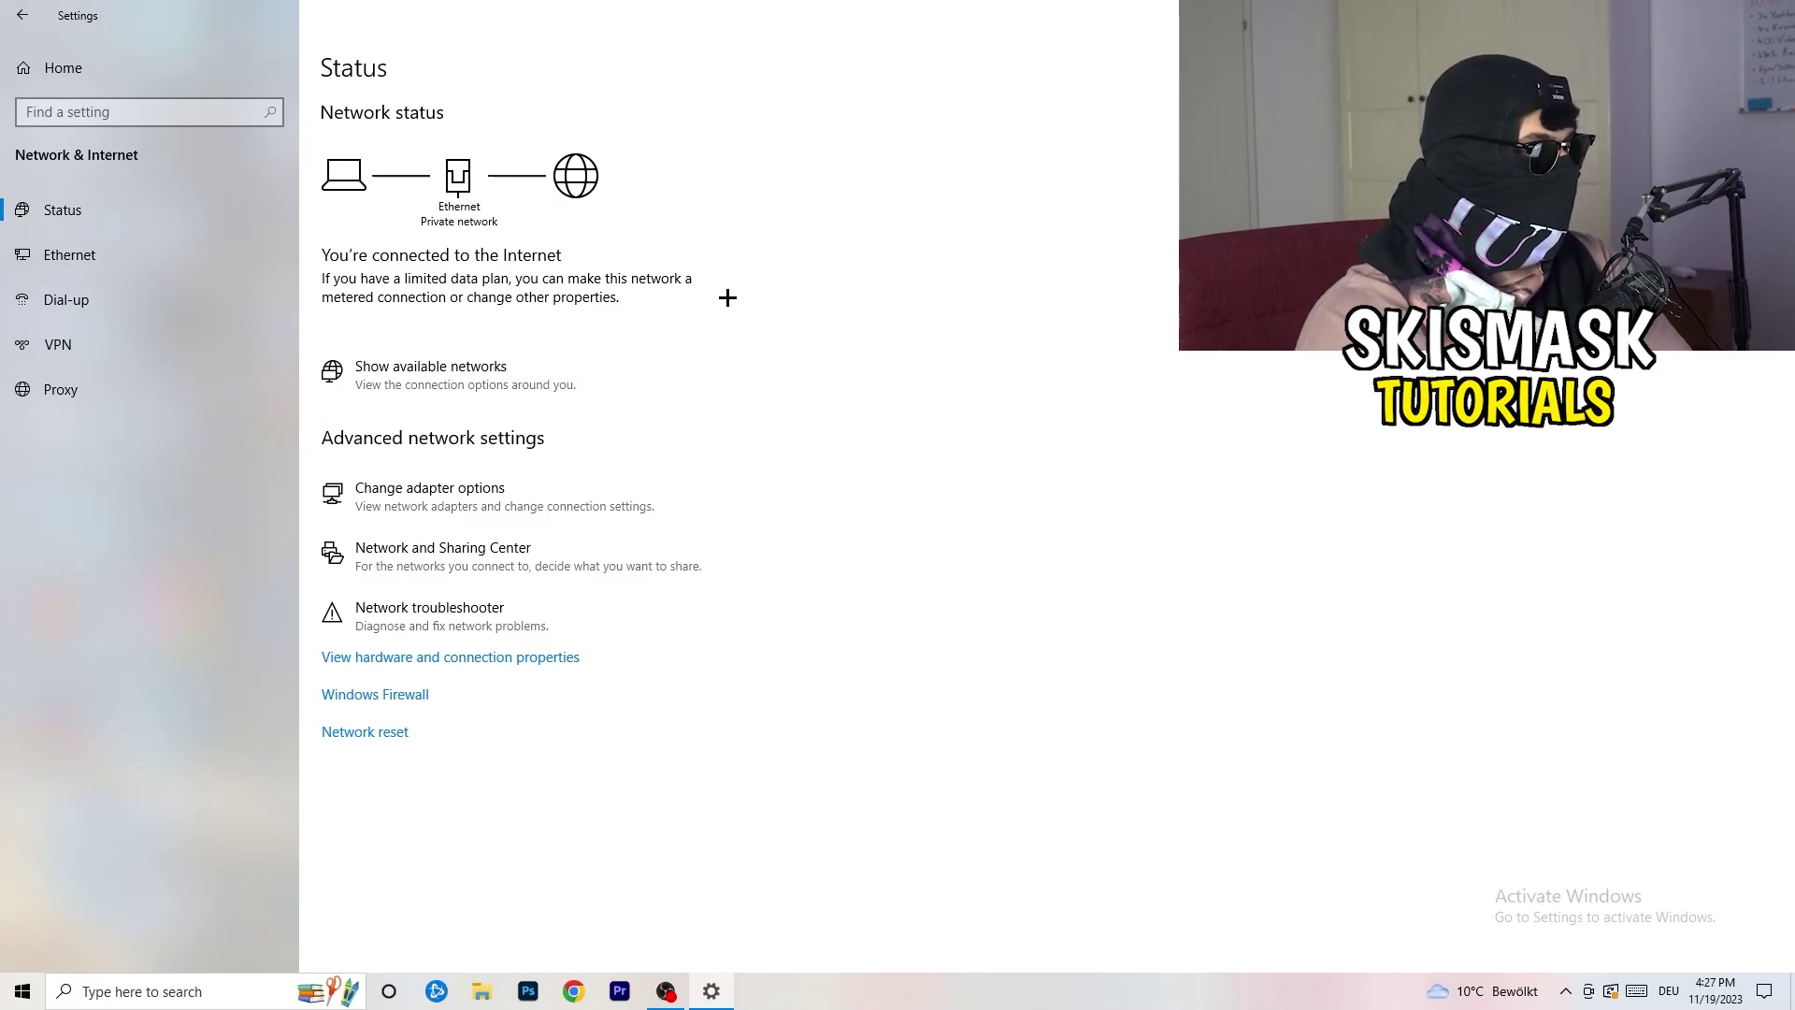
# Show the available networks, return to the Network & Internet settings from there, and close Settings.
pyautogui.click(481, 365)
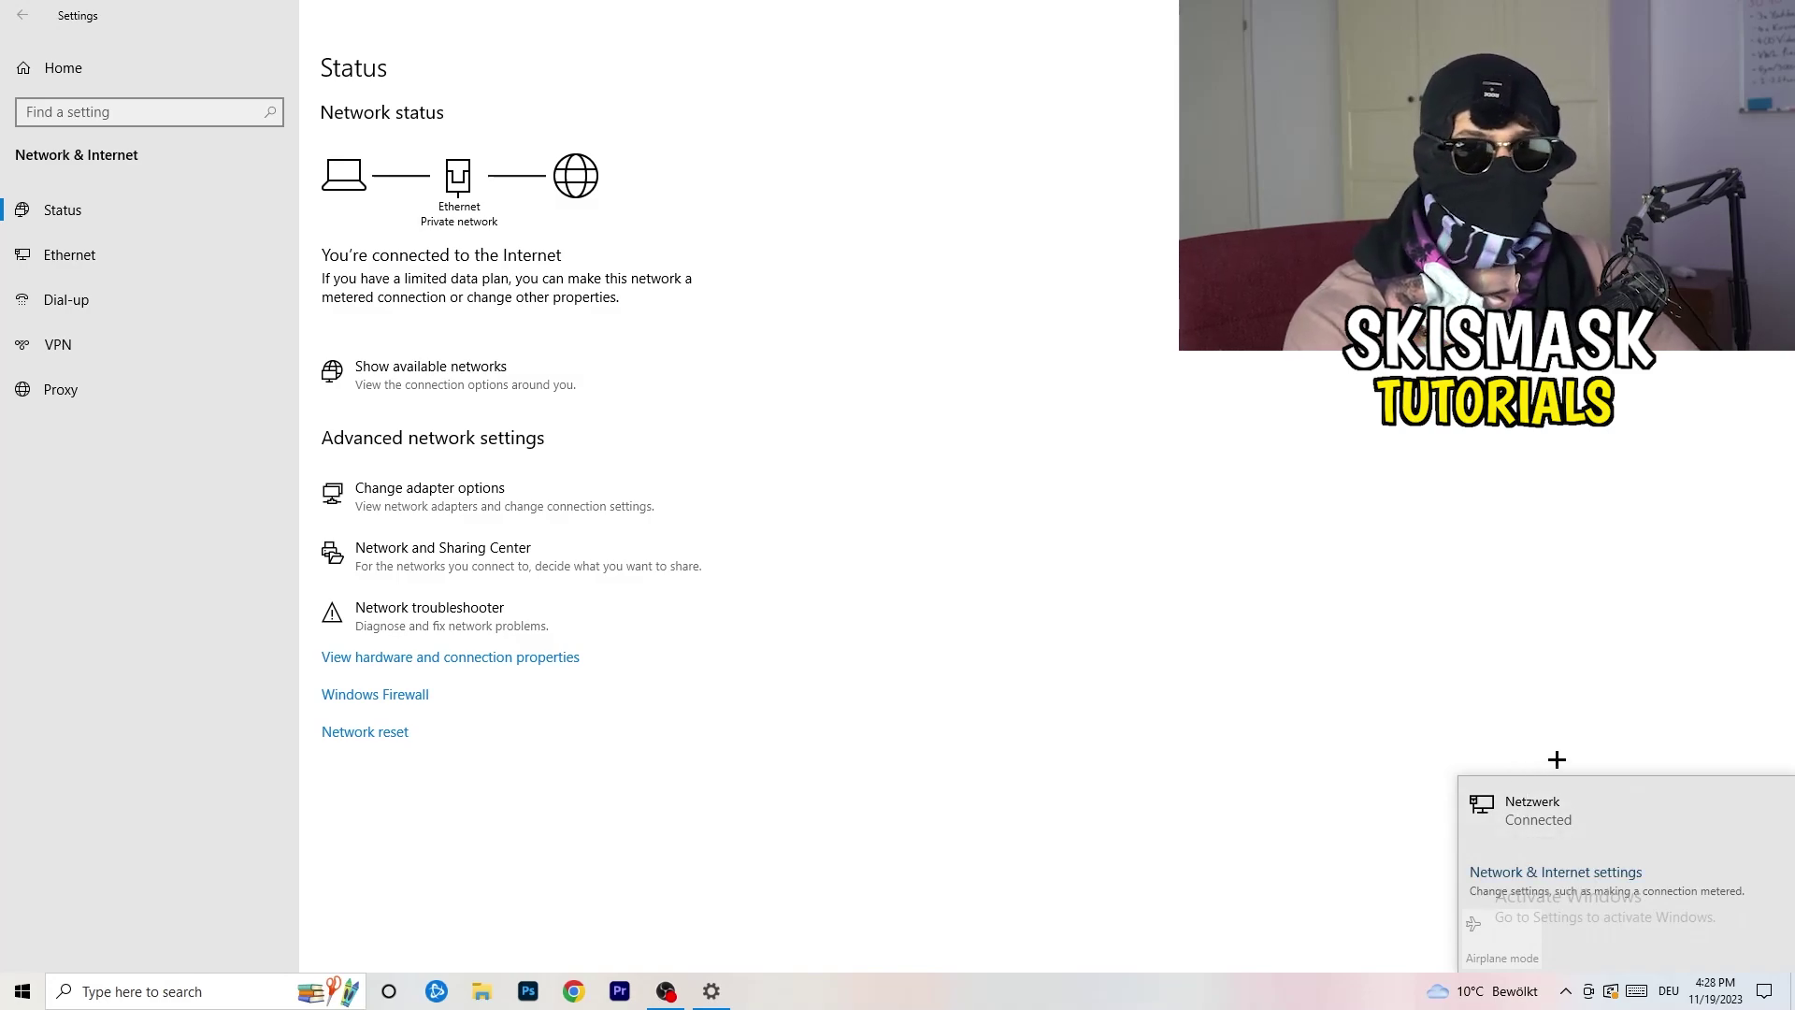
pyautogui.click(1538, 871)
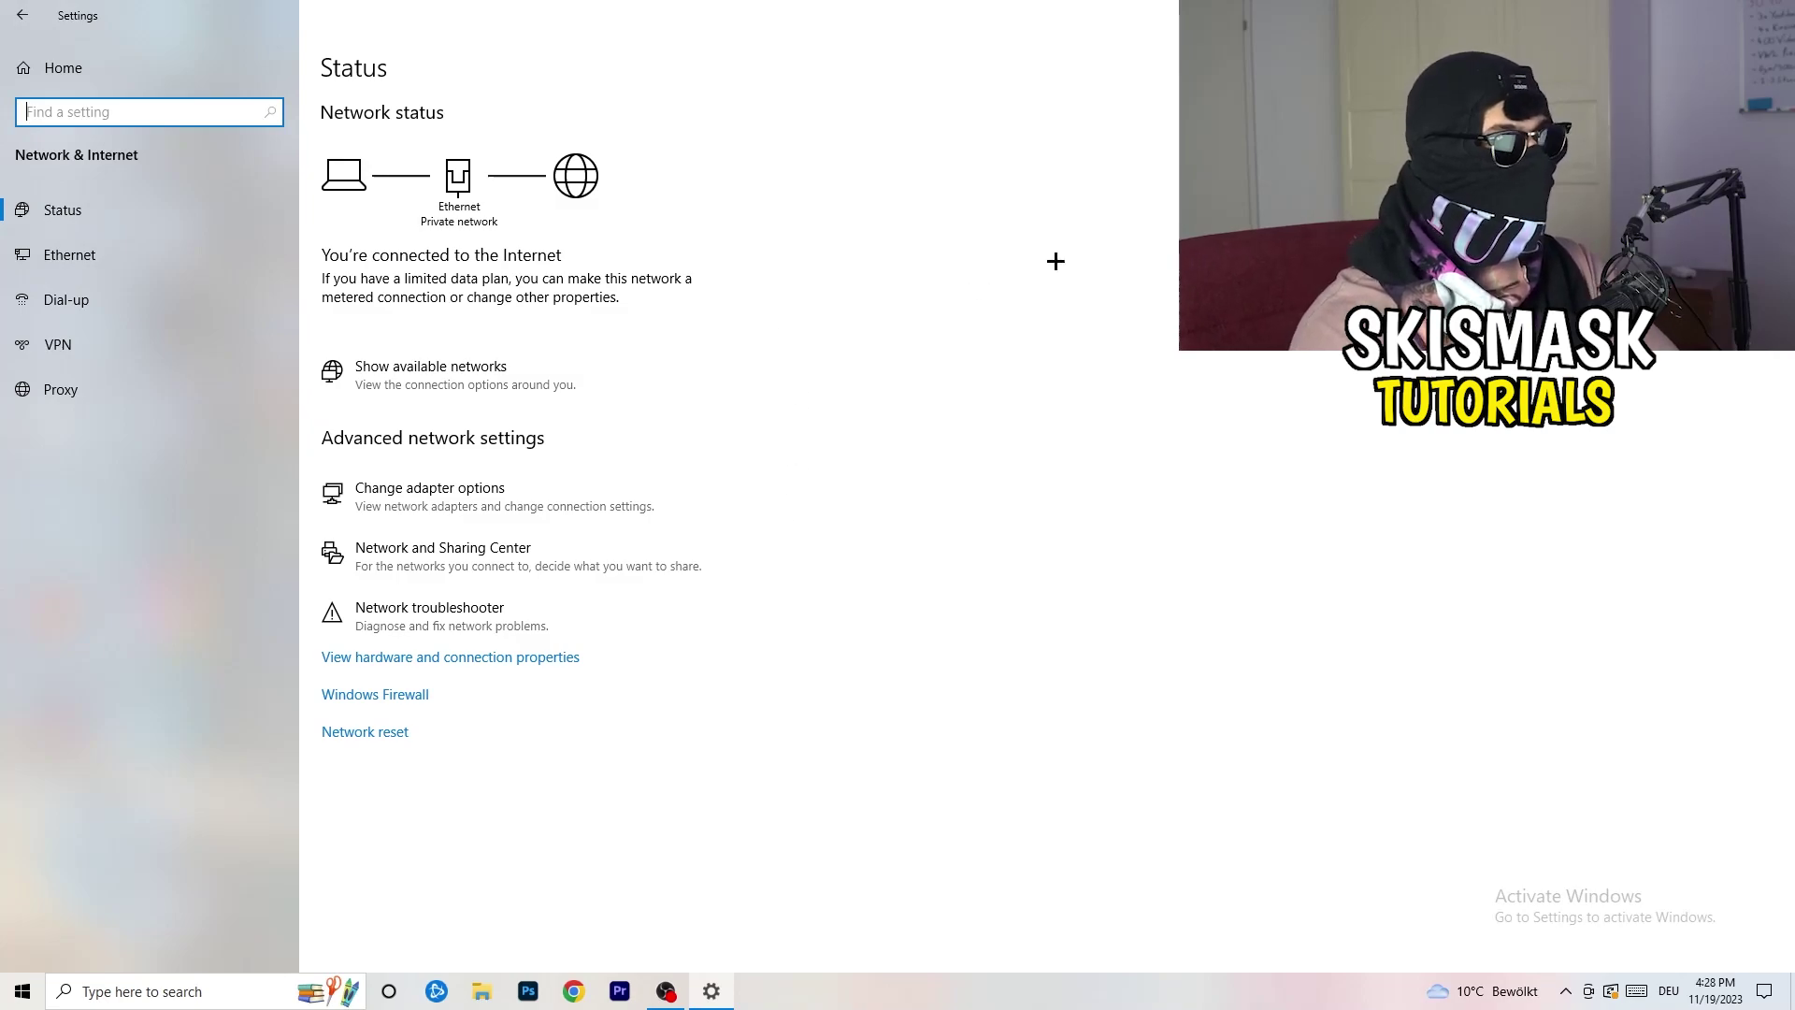
pyautogui.hotkey('alt', 'F4')
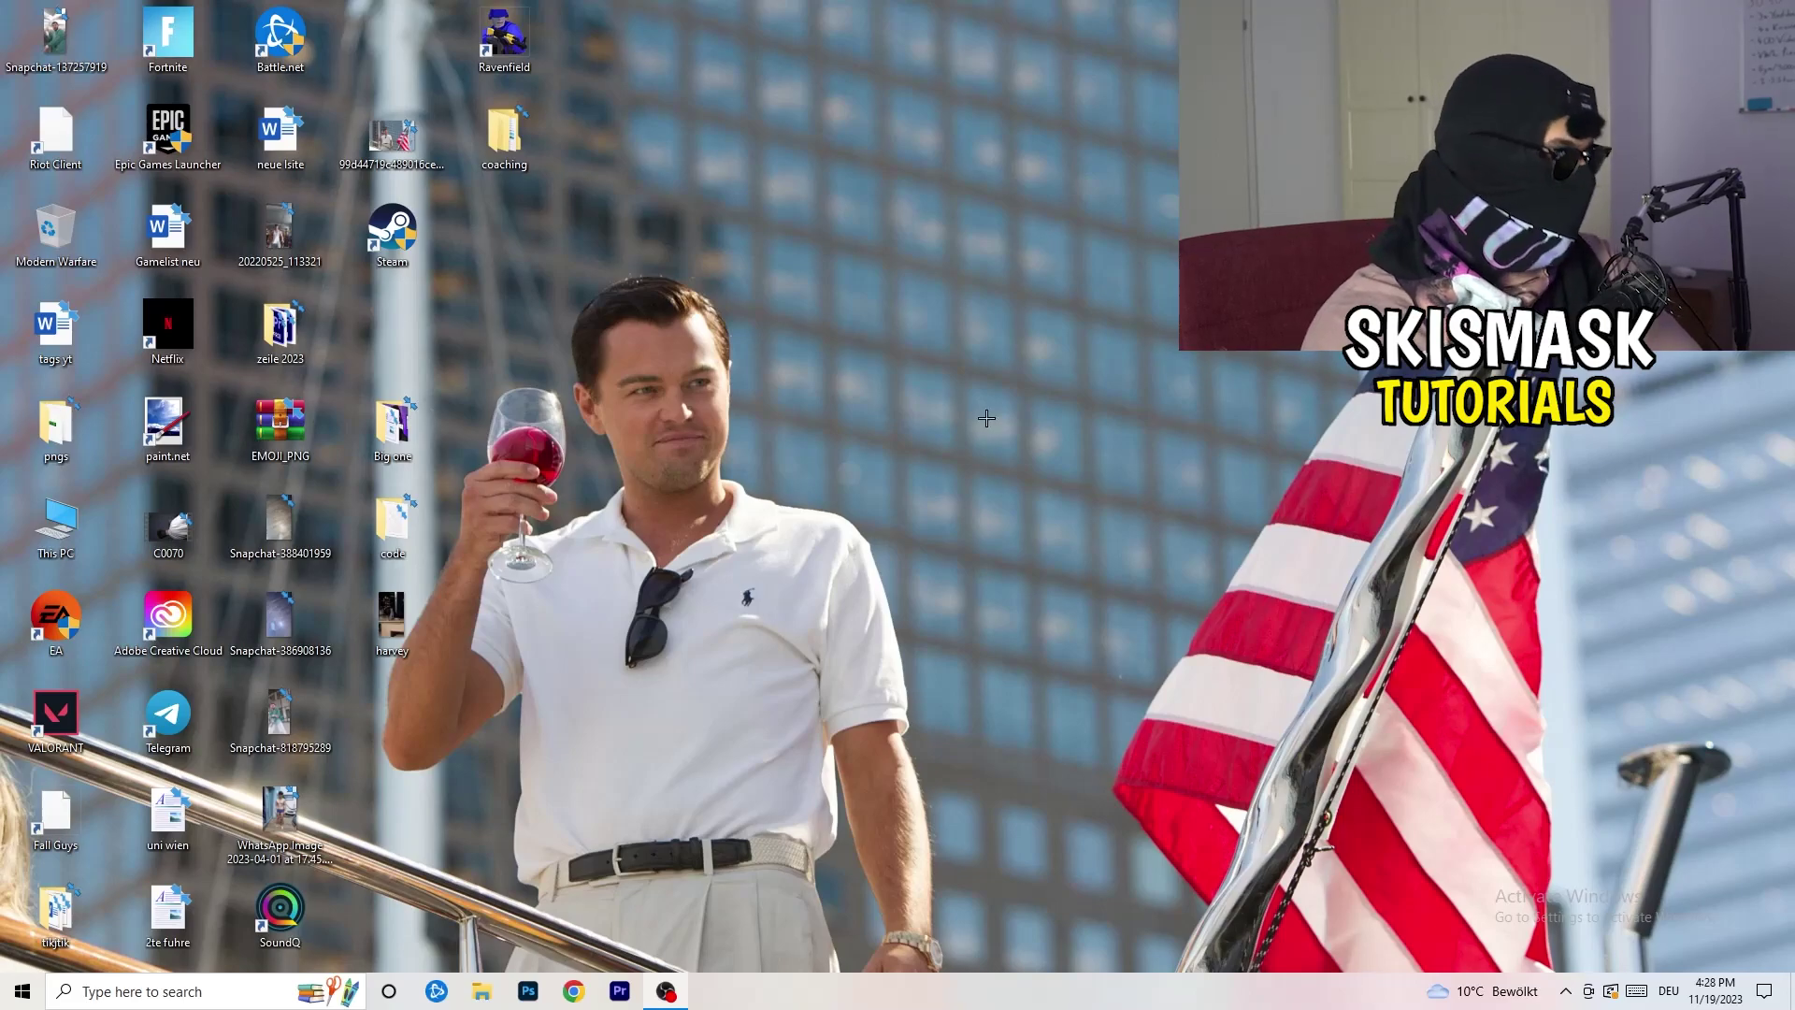
# Check the Windows Update page under Update & Security in Settings, then close Settings.
pyautogui.click(22, 990)
pyautogui.click(22, 901)
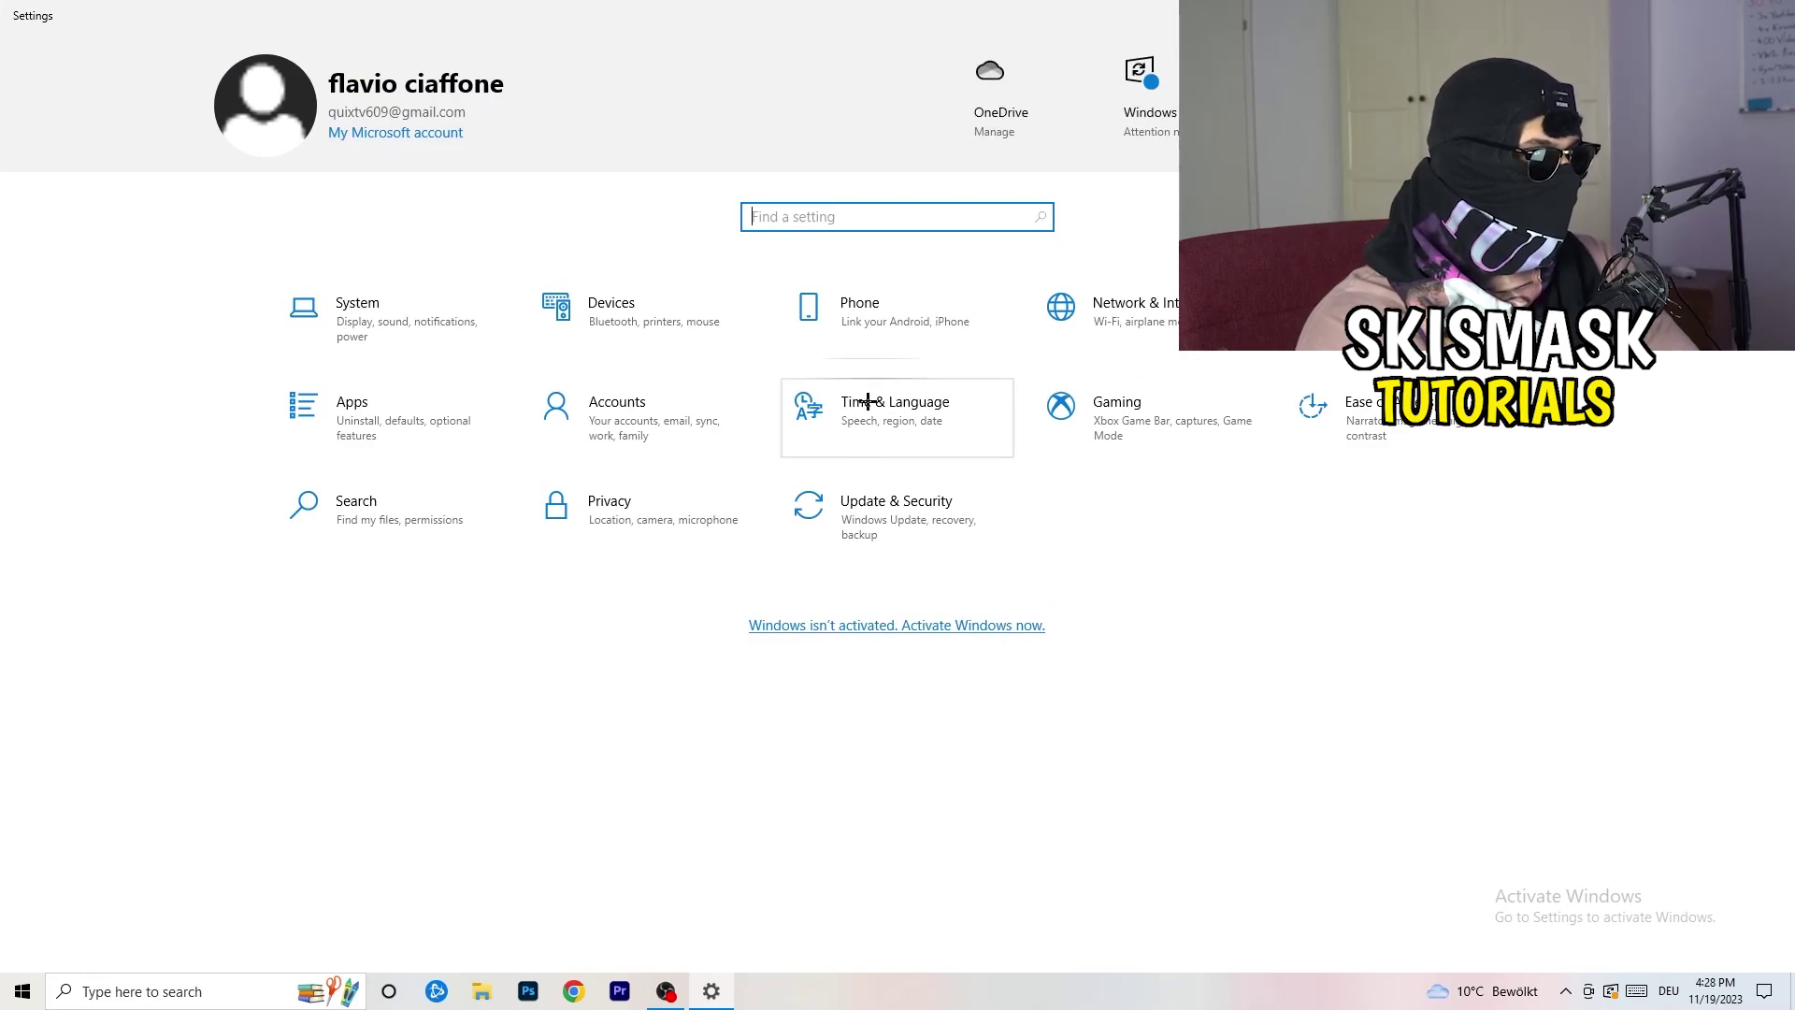
pyautogui.click(866, 524)
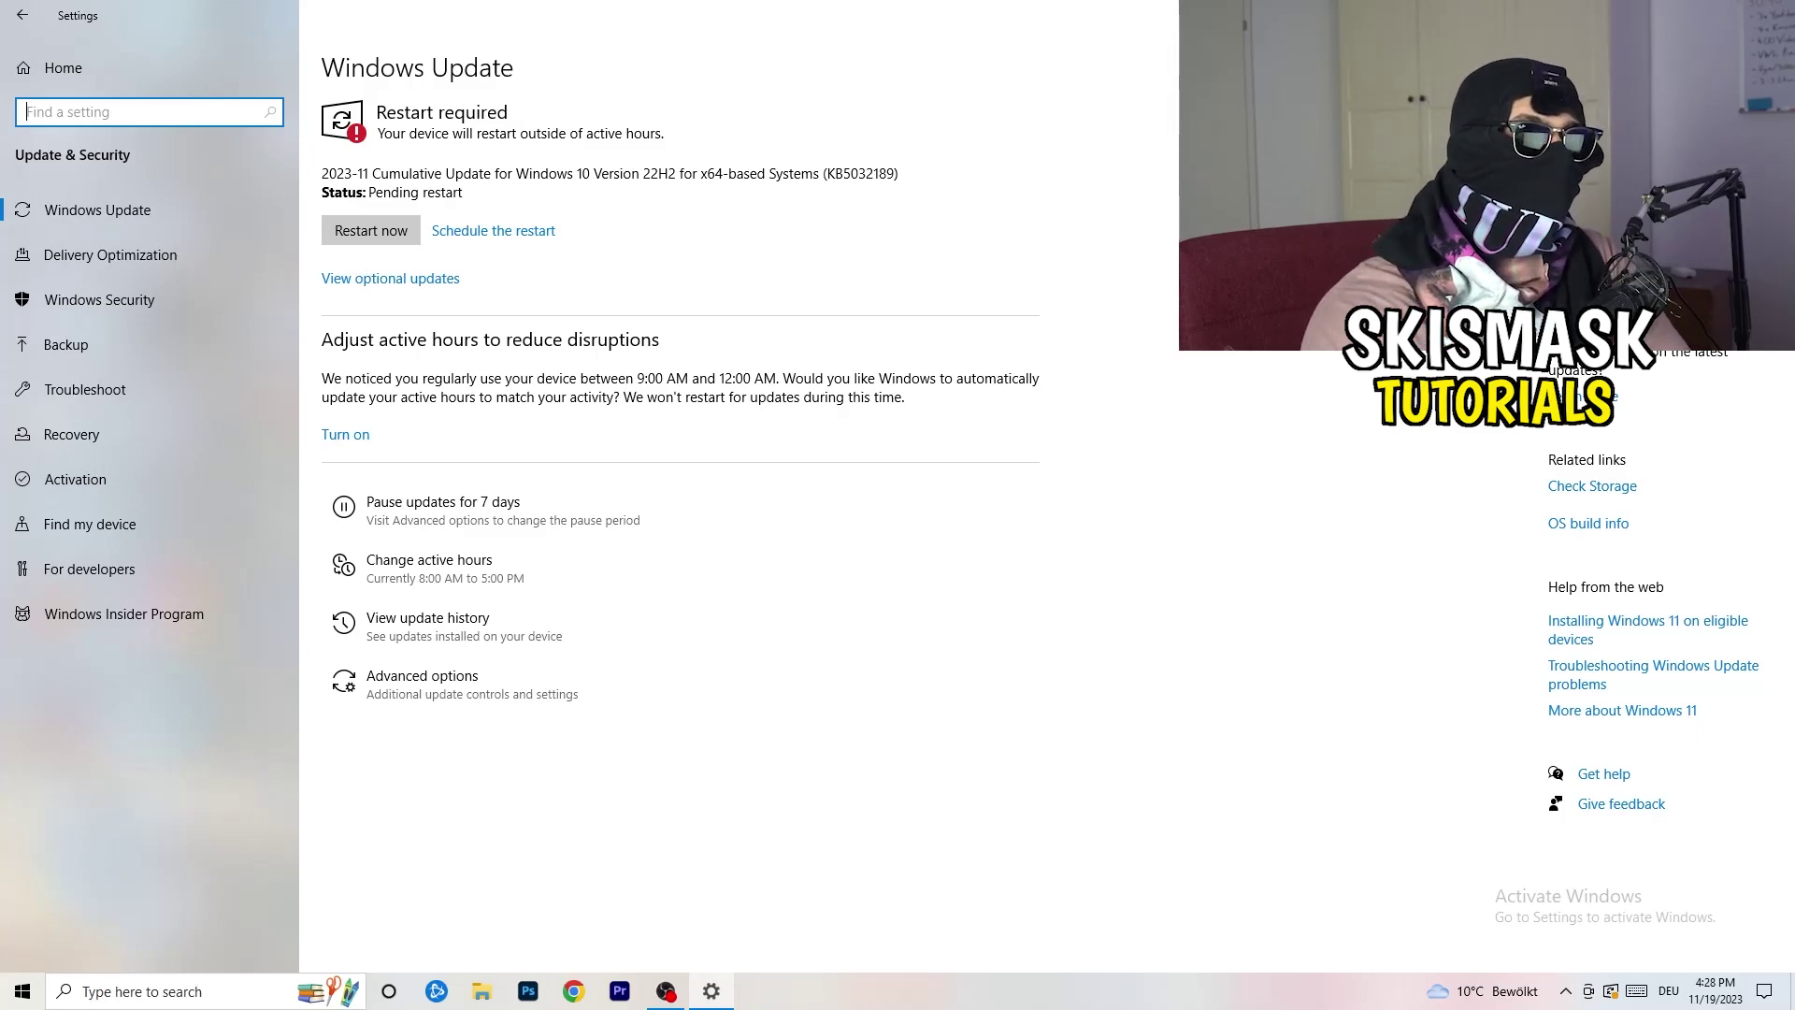
pyautogui.hotkey('alt', 'F4')
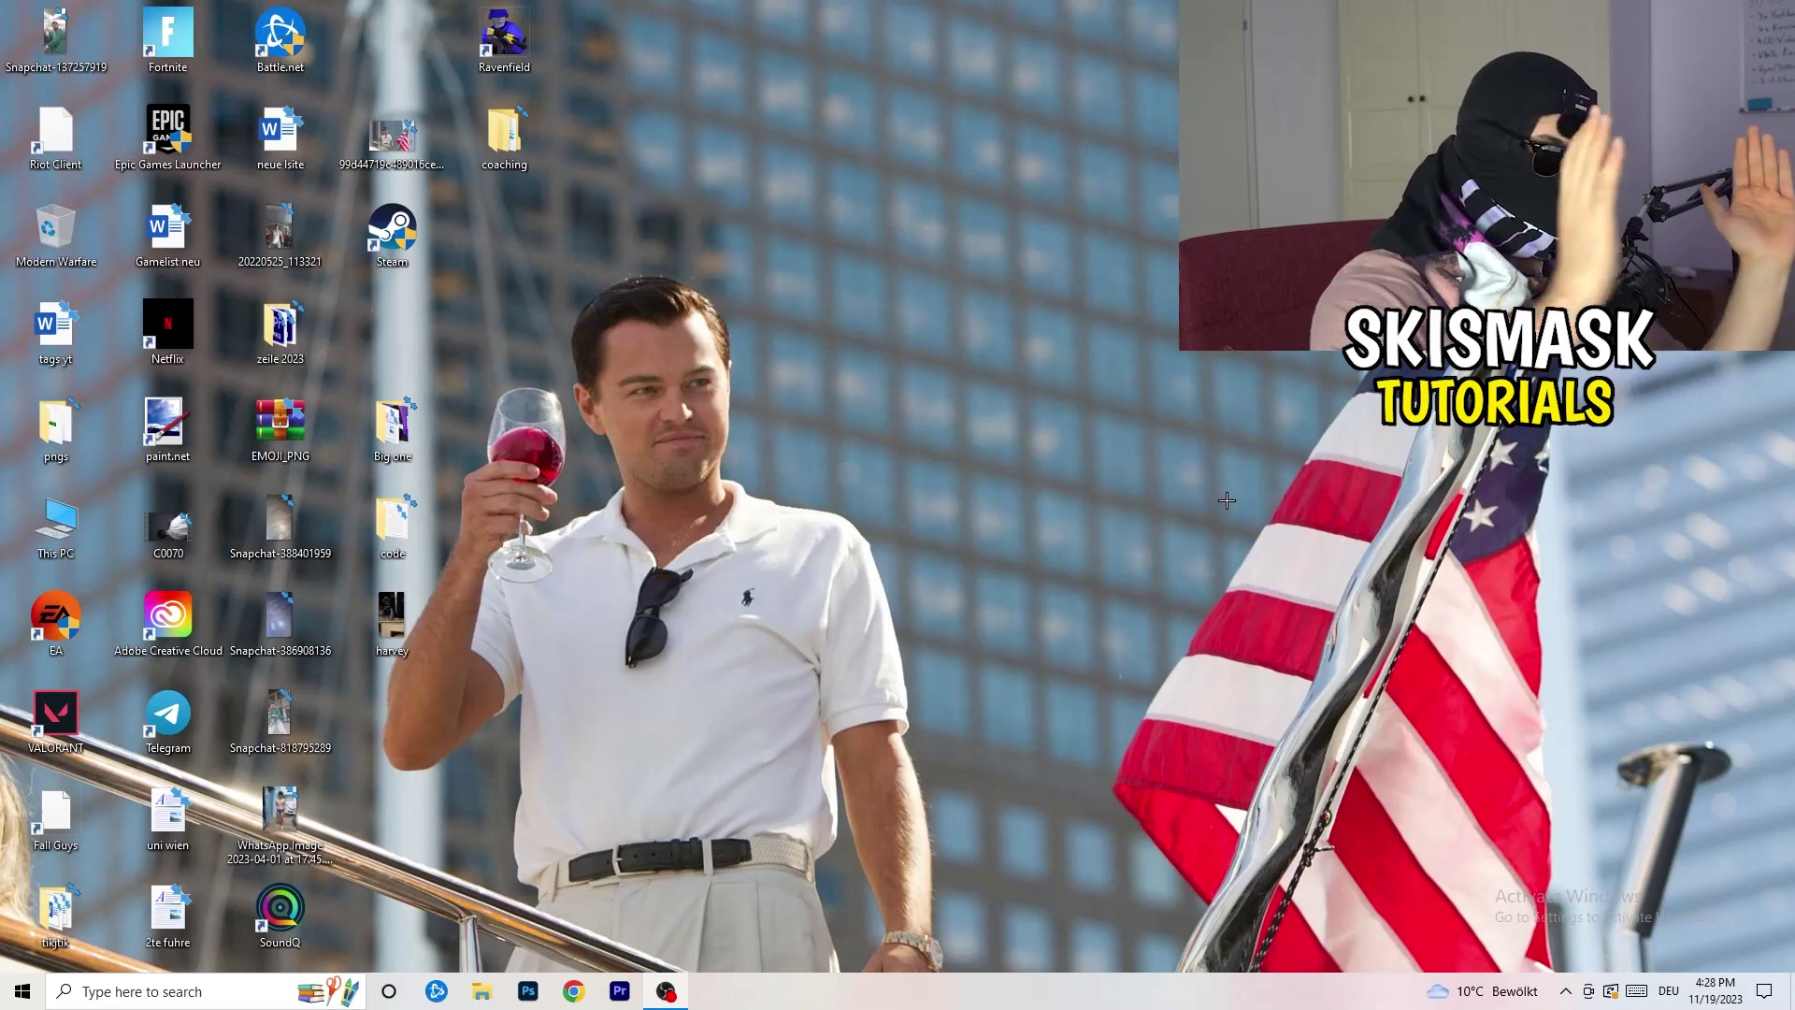